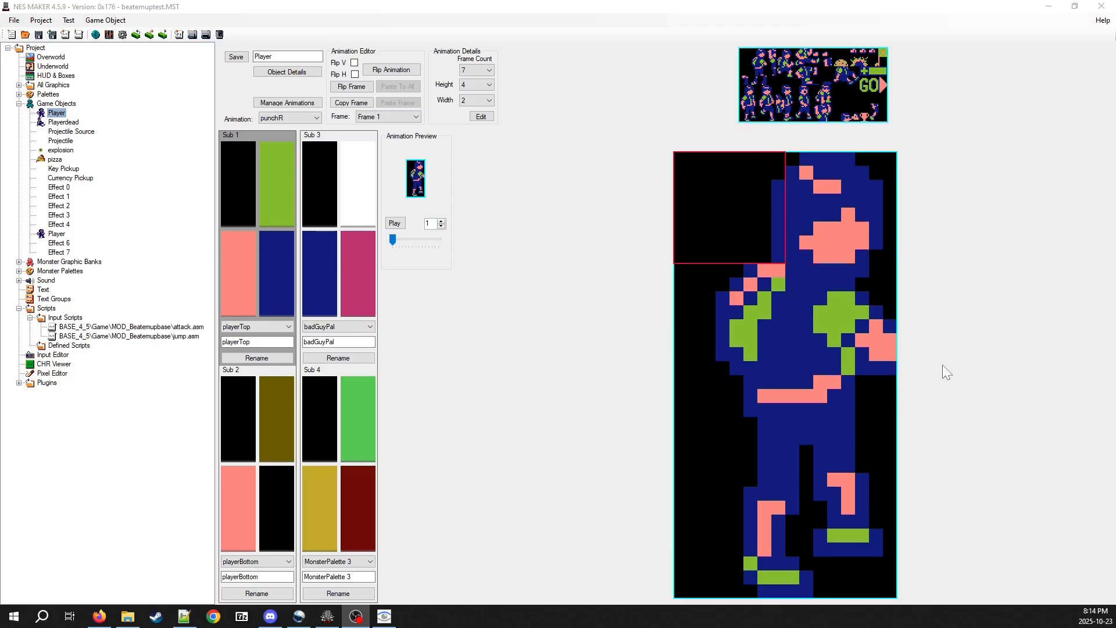
View the player's jumpkickR animation and return to the punchR animation
{"action": "left_click", "coordinate": [305, 119]}
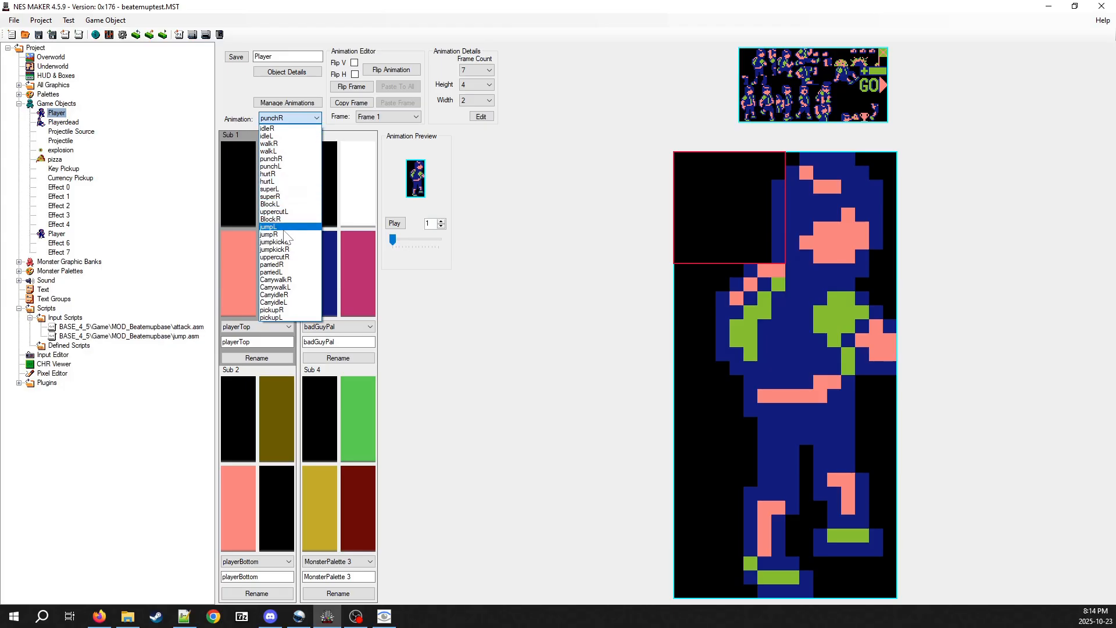
{"action": "left_click", "coordinate": [285, 250]}
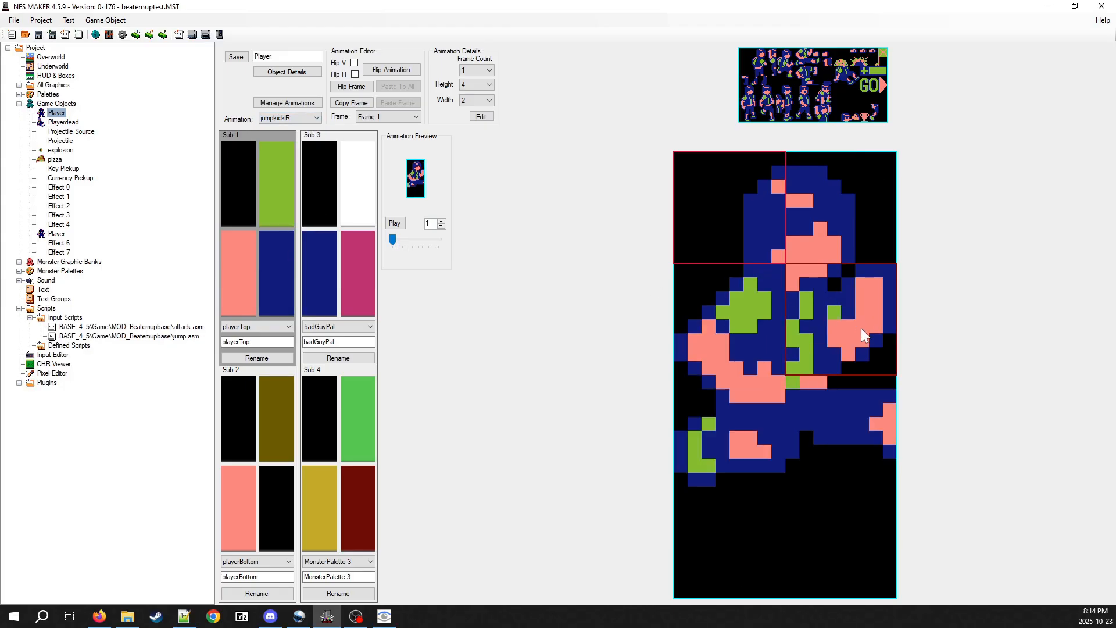
{"action": "left_click", "coordinate": [305, 118]}
{"action": "left_click", "coordinate": [285, 163]}
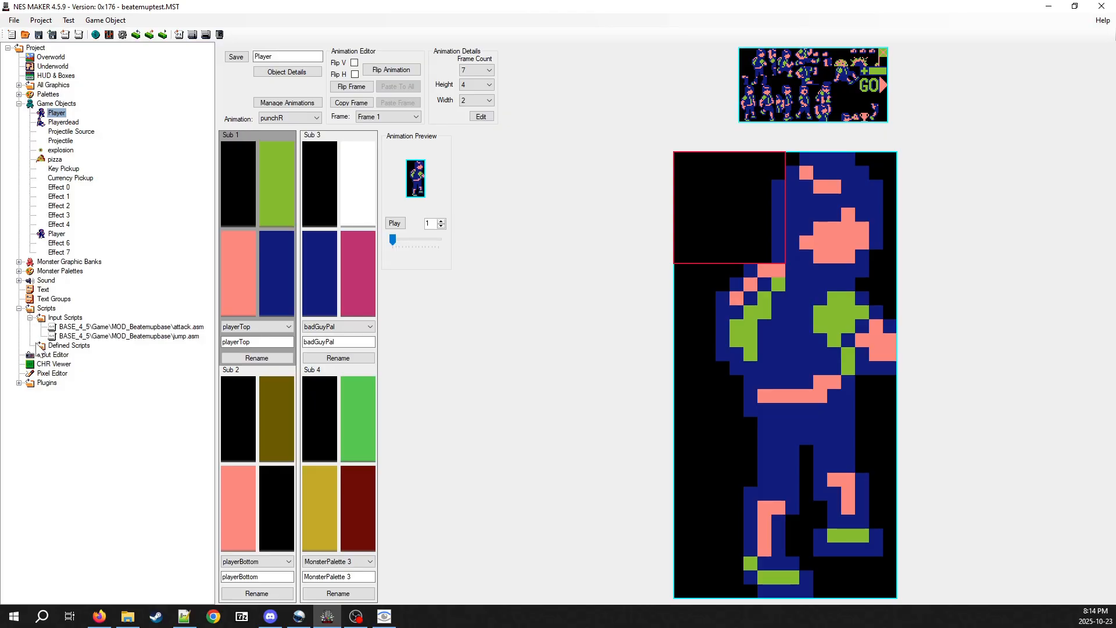
Open the Attack settings script from the Common group of the Game defined scripts
{"action": "left_click", "coordinate": [56, 346]}
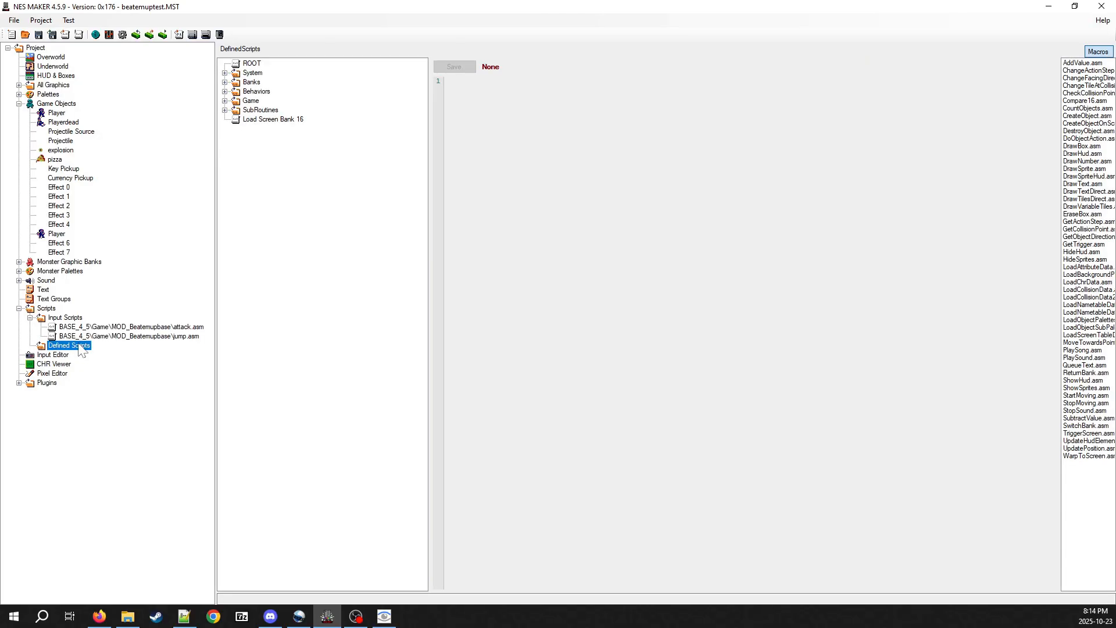
{"action": "left_click", "coordinate": [224, 101]}
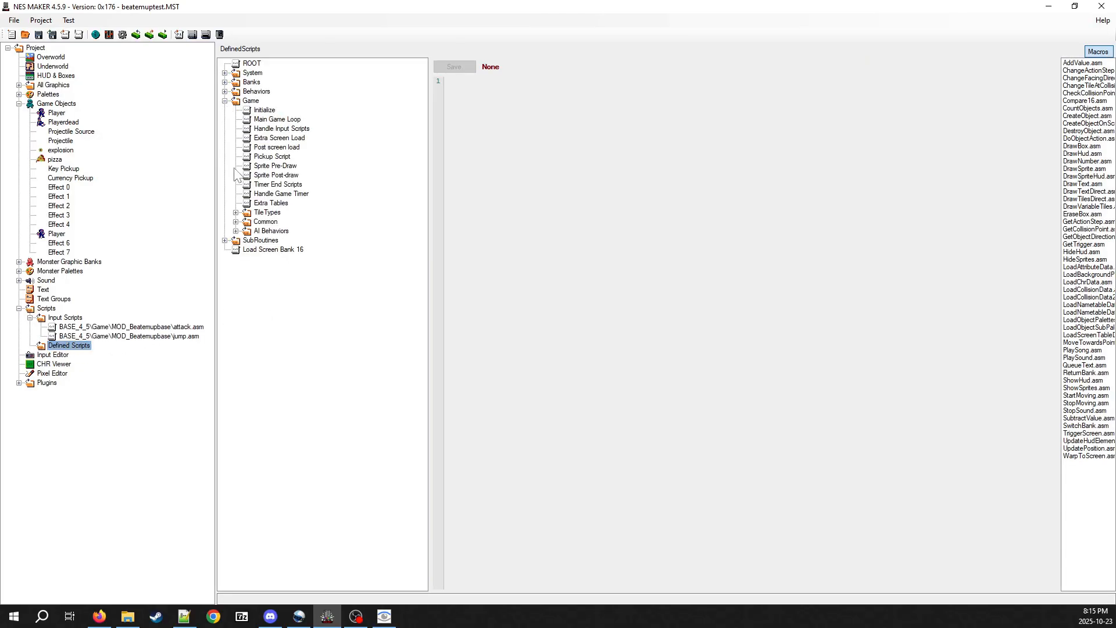
{"action": "left_click", "coordinate": [236, 222]}
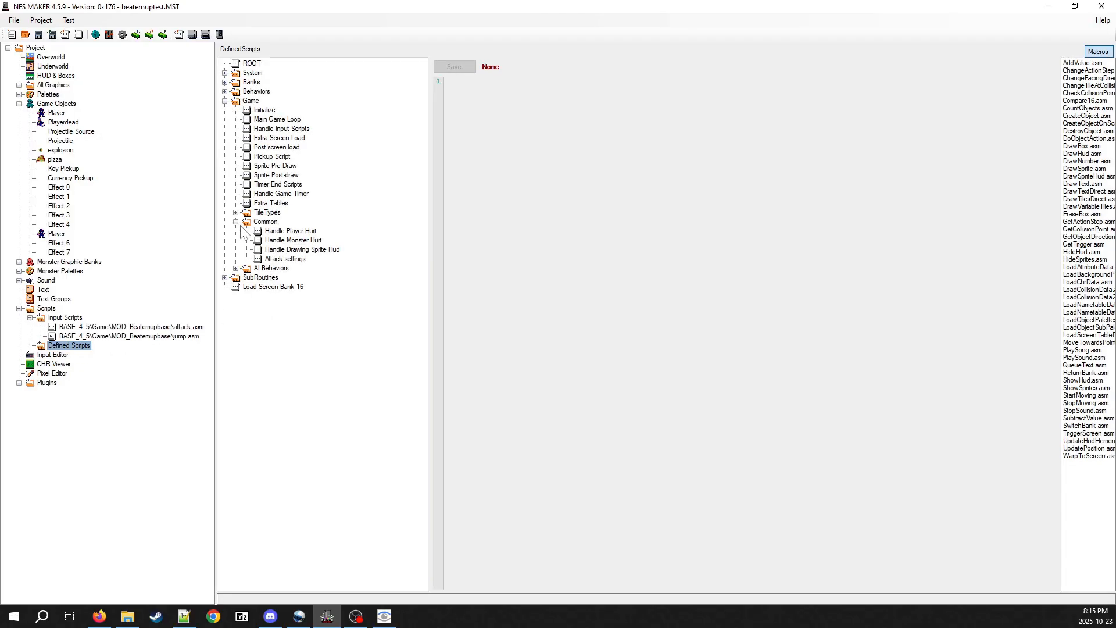
{"action": "left_click", "coordinate": [276, 261]}
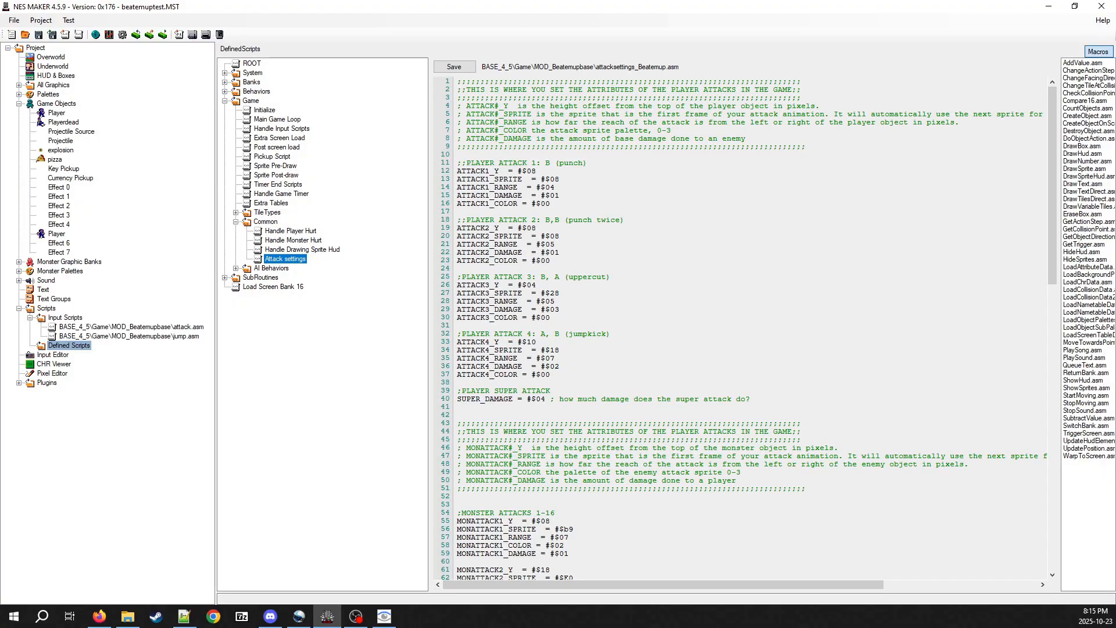
Review the player and monster attack attributes in the script and highlight the ATTACK1_COLOR line
{"action": "scroll", "coordinate": [739, 326], "scroll_direction": "down", "scroll_amount": 6}
{"action": "scroll", "coordinate": [738, 326], "scroll_direction": "up", "scroll_amount": 6}
{"action": "scroll", "coordinate": [738, 325], "scroll_direction": "down", "scroll_amount": 2}
{"action": "scroll", "coordinate": [738, 326], "scroll_direction": "up", "scroll_amount": 2}
{"action": "scroll", "coordinate": [738, 326], "scroll_direction": "down", "scroll_amount": 2}
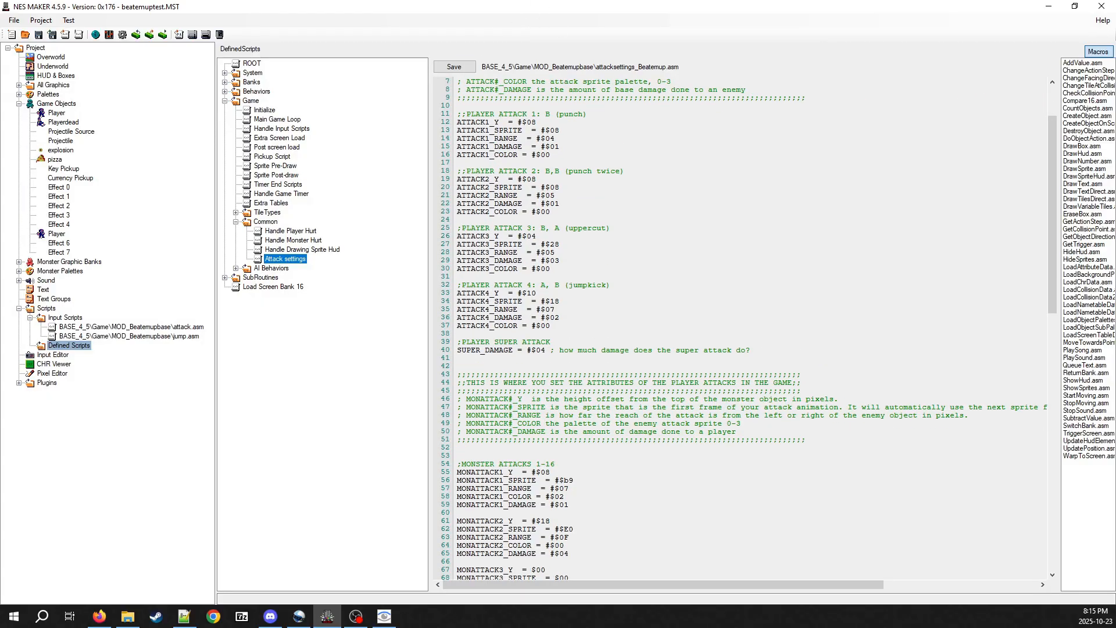
{"action": "scroll", "coordinate": [738, 326], "scroll_direction": "down", "scroll_amount": 20}
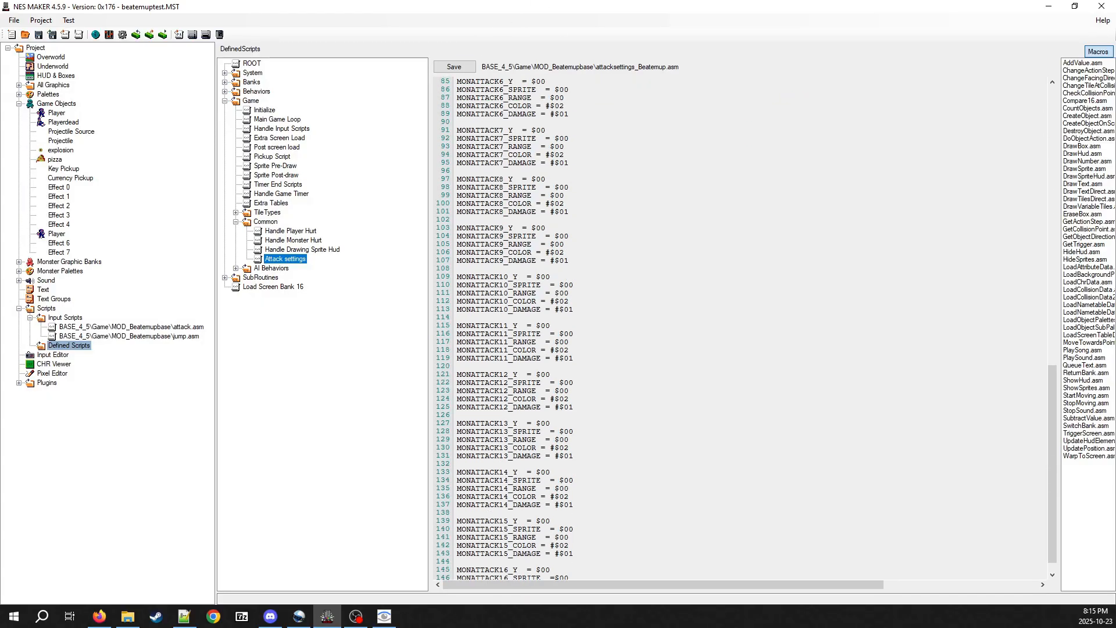
{"action": "scroll", "coordinate": [738, 326], "scroll_direction": "up", "scroll_amount": 20}
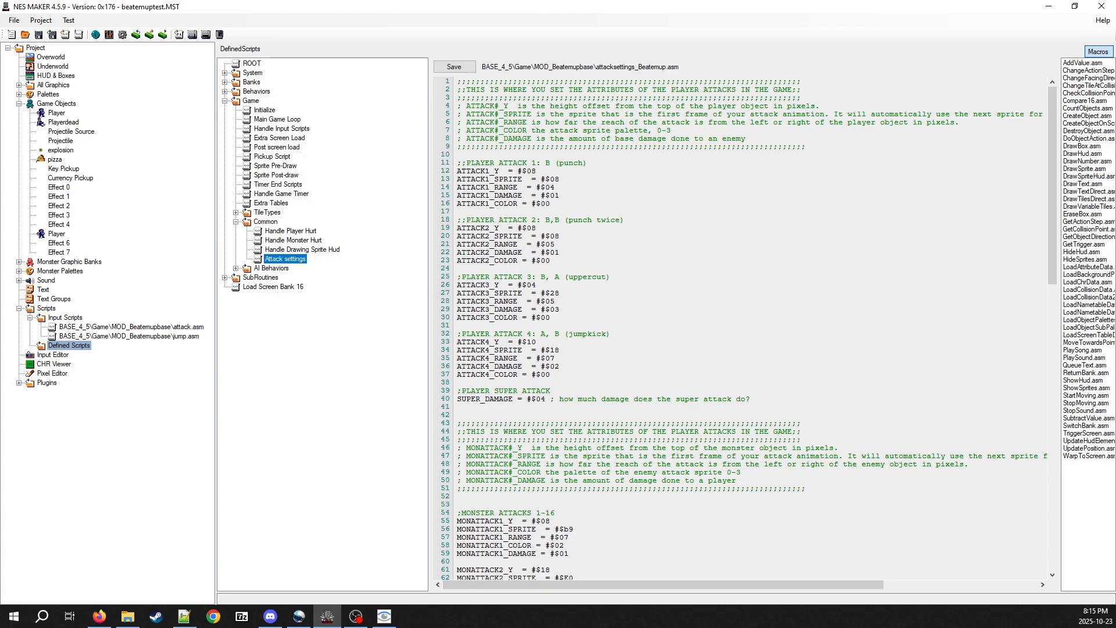
{"action": "left_click_drag", "start_coordinate": [461, 203], "coordinate": [540, 203]}
{"action": "left_click", "coordinate": [551, 203]}
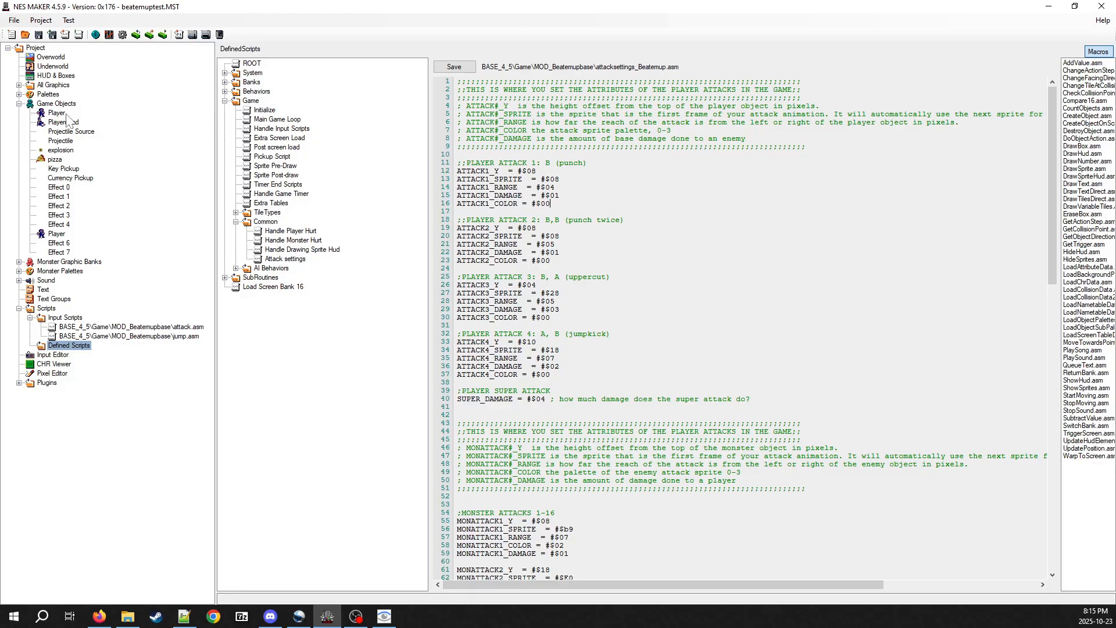
Open the Day Monsters details of the first screen in the Overworld's fourth row and enlarge the dialog to show all sub-palettes
{"action": "left_click", "coordinate": [51, 57]}
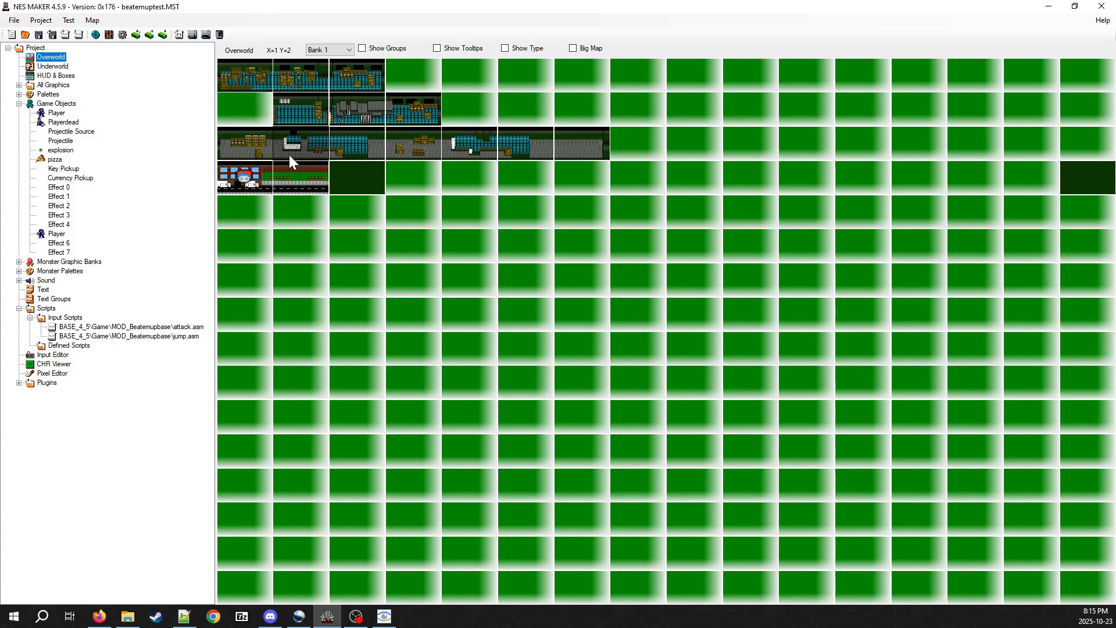
{"action": "double_click", "coordinate": [264, 169]}
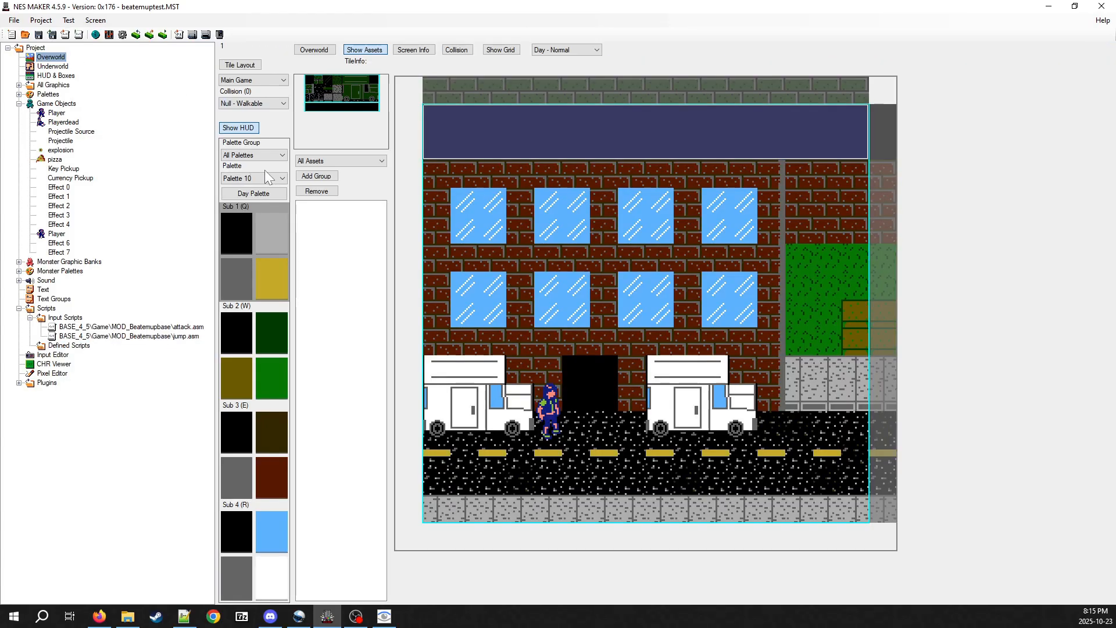
{"action": "left_click", "coordinate": [413, 51]}
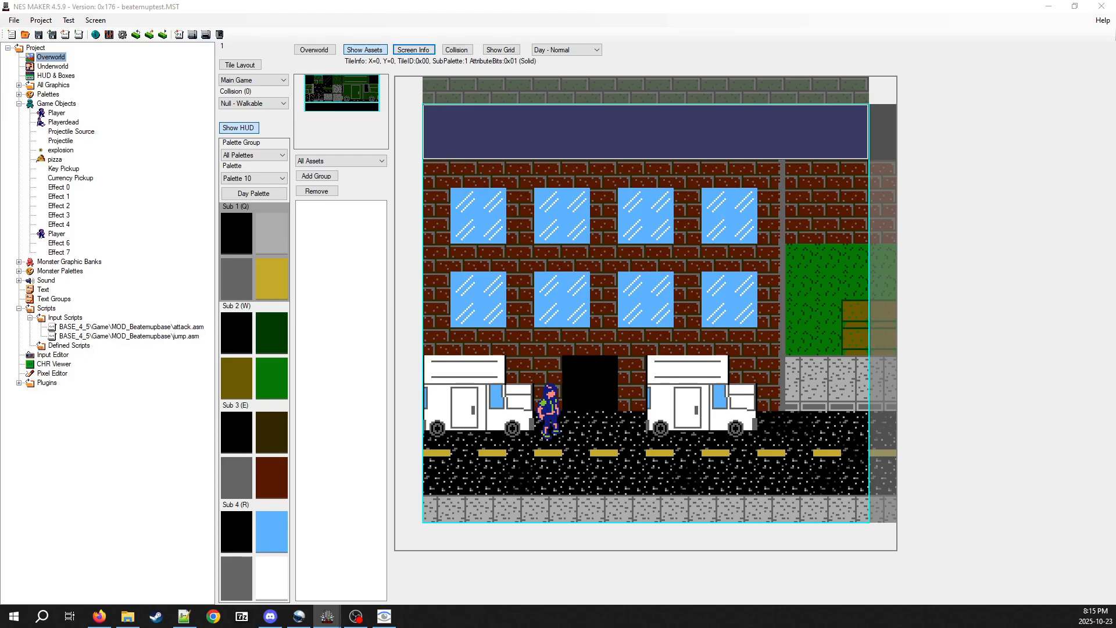
{"action": "left_click_drag", "start_coordinate": [1115, 401], "coordinate": [364, 185]}
{"action": "left_click", "coordinate": [361, 201]}
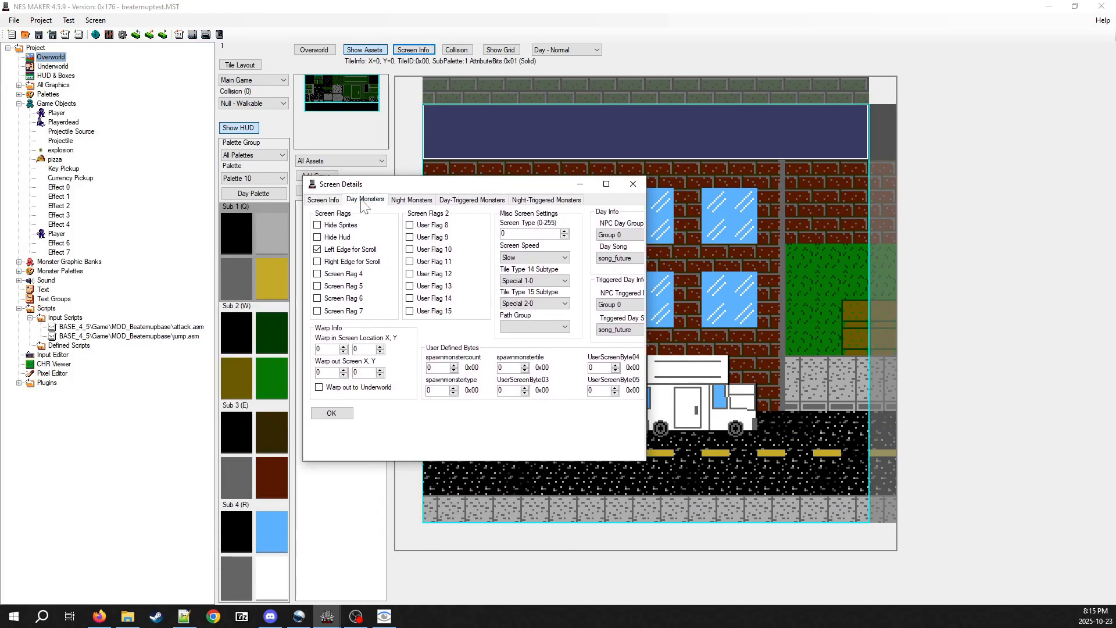
{"action": "left_click_drag", "start_coordinate": [645, 460], "coordinate": [881, 501]}
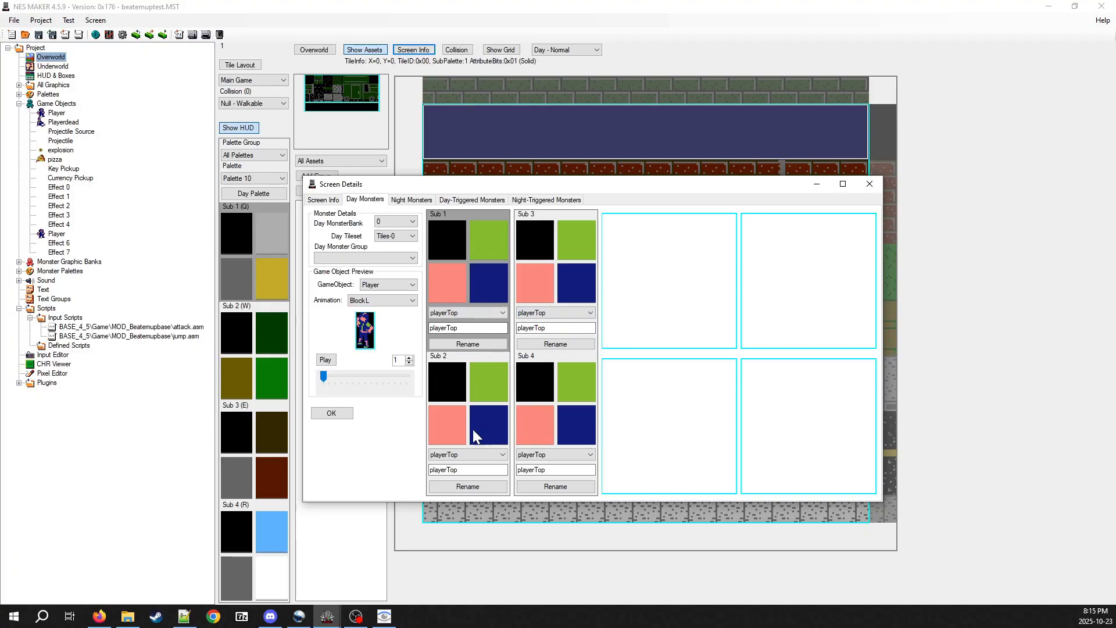
Try MonsterPalette 10 for Sub 2, playerBottom for Sub 3 and playerTop for Sub 4, closing the screen details without confirming
{"action": "left_click", "coordinate": [468, 454]}
{"action": "left_click", "coordinate": [465, 313]}
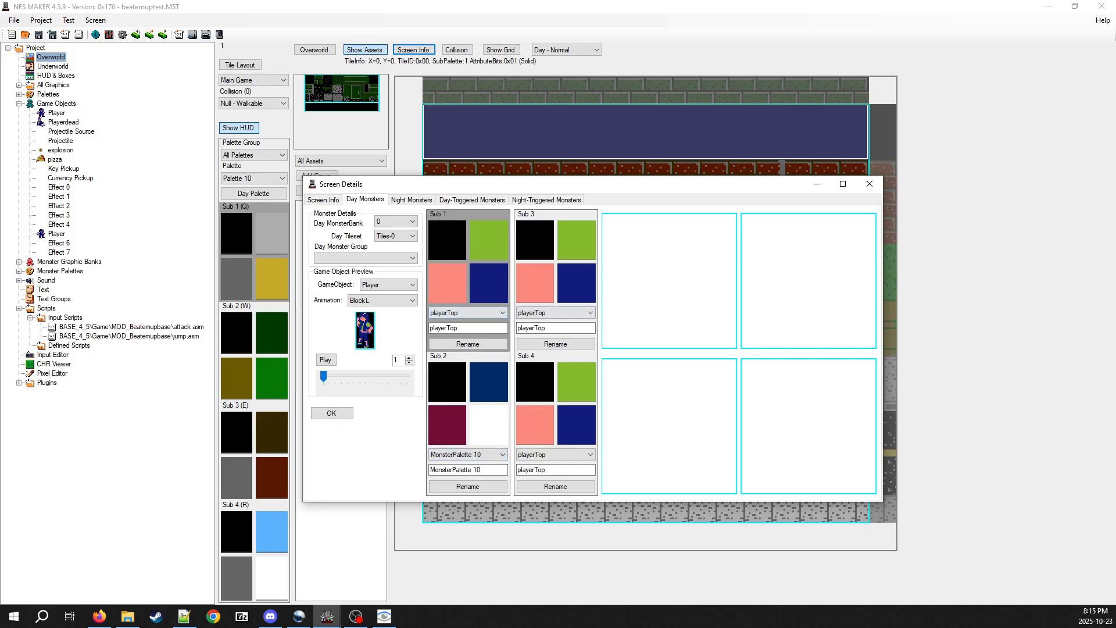
{"action": "left_click", "coordinate": [555, 313]}
{"action": "left_click", "coordinate": [562, 352]}
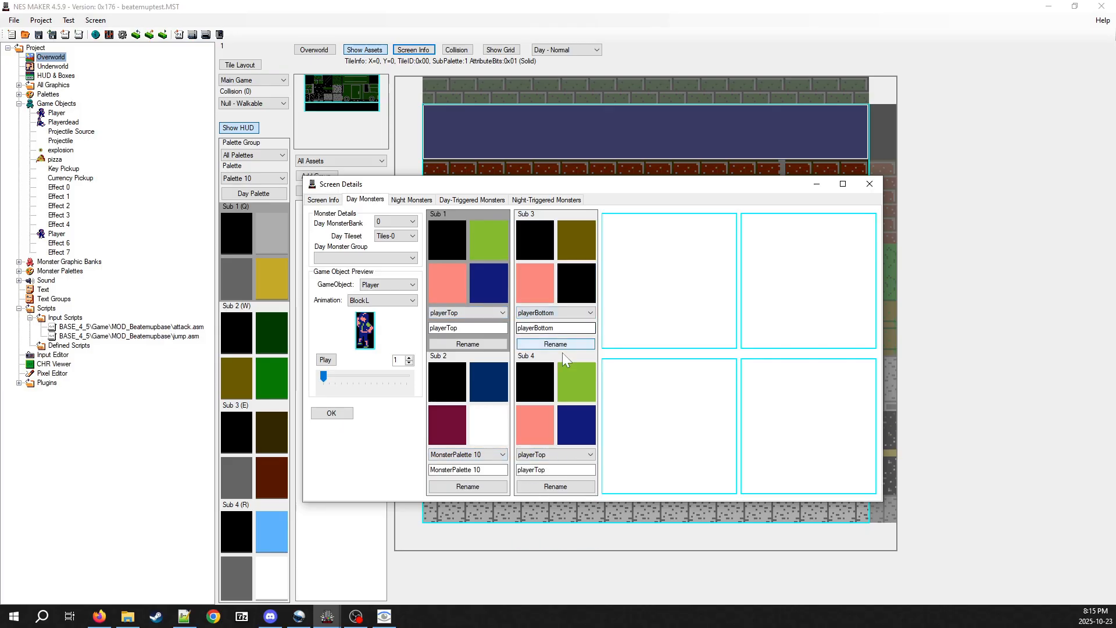
{"action": "left_click", "coordinate": [555, 454]}
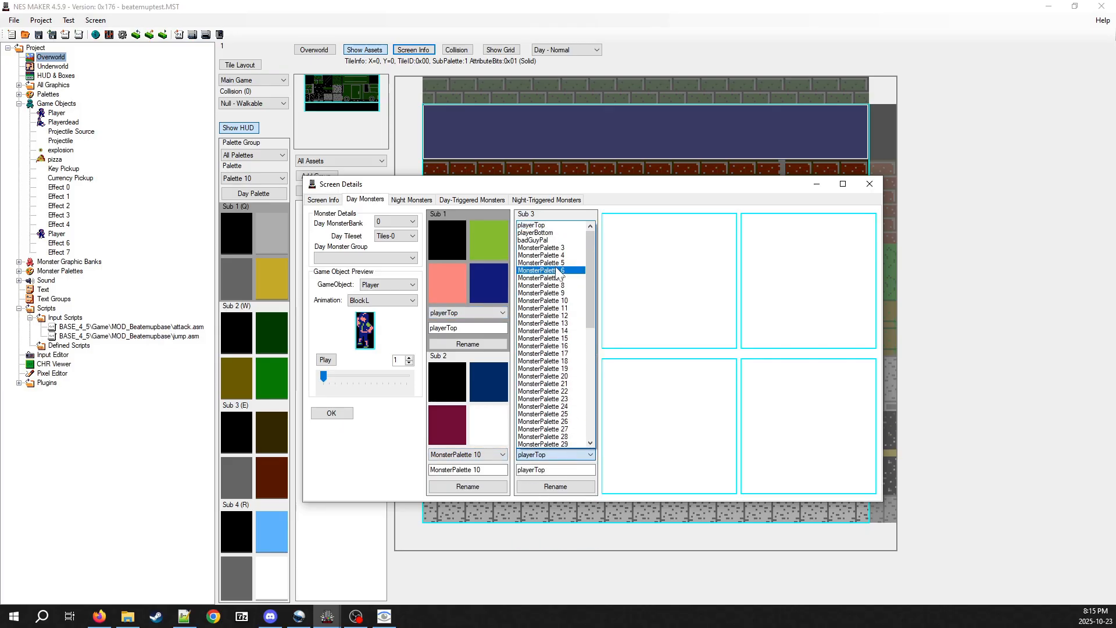
{"action": "left_click", "coordinate": [549, 225]}
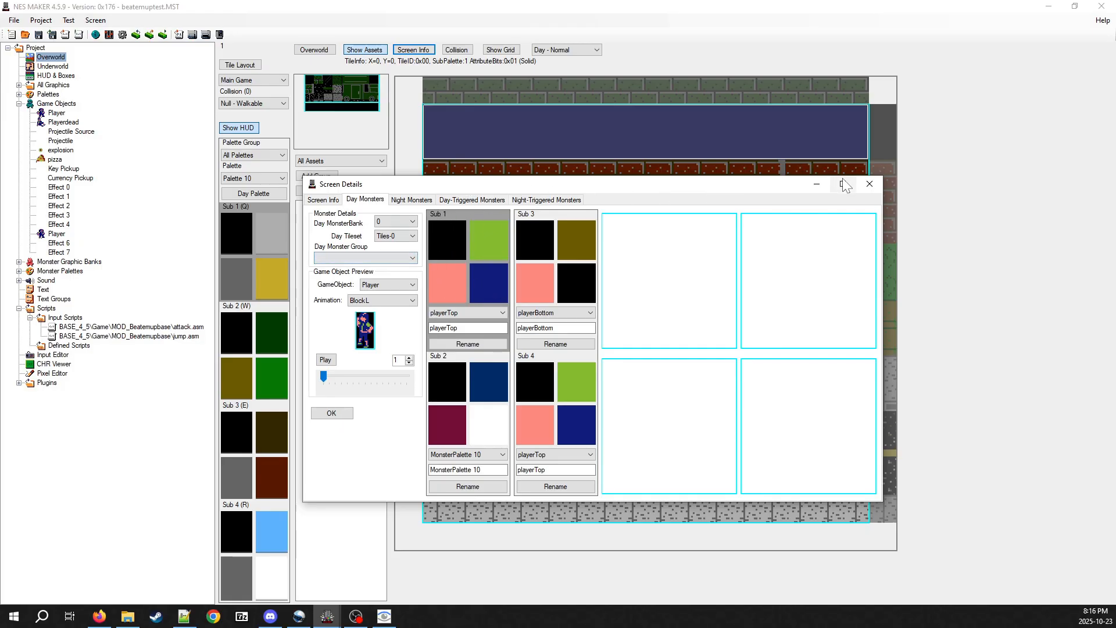
{"action": "left_click", "coordinate": [869, 185]}
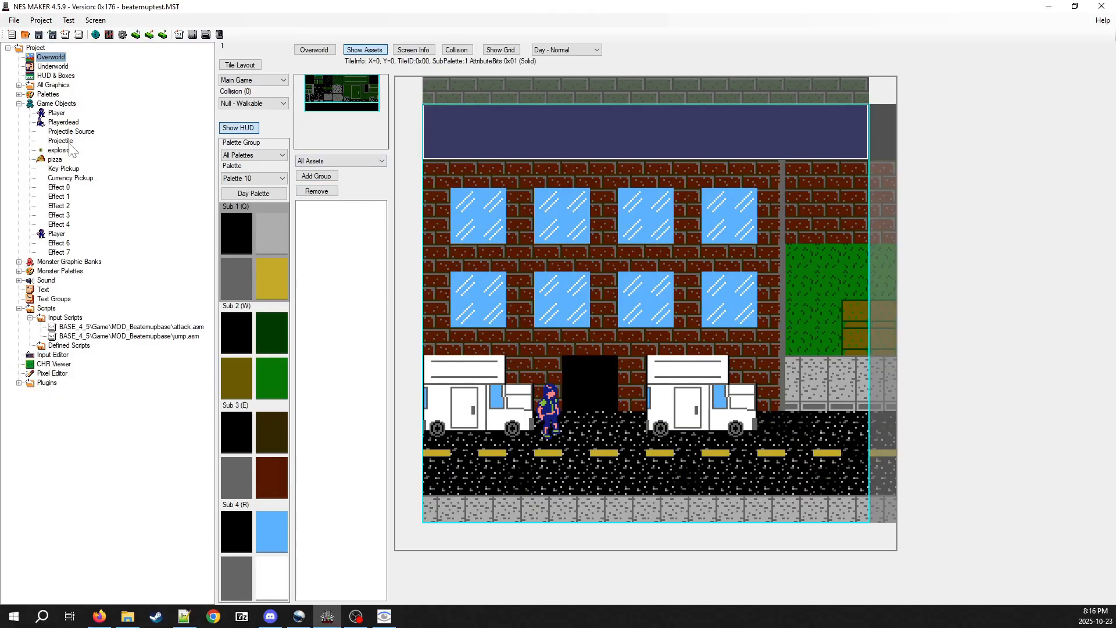
Return to the Attack settings script and examine the damage, color and range values of the player attacks
{"action": "left_click", "coordinate": [67, 345]}
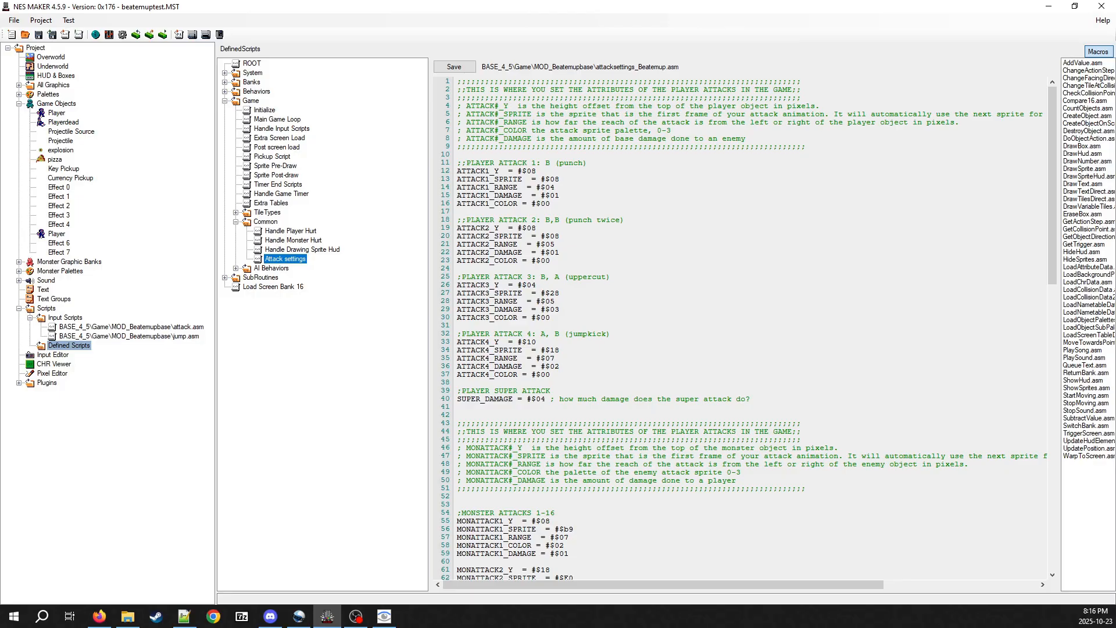
{"action": "left_click_drag", "start_coordinate": [513, 195], "coordinate": [457, 212]}
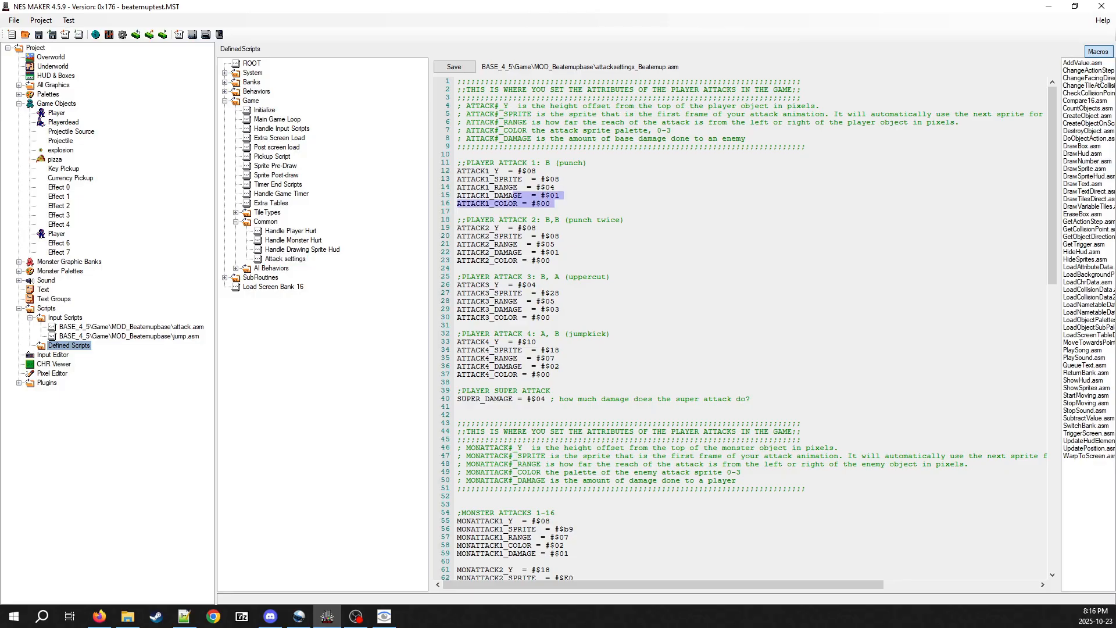
{"action": "left_click", "coordinate": [551, 204]}
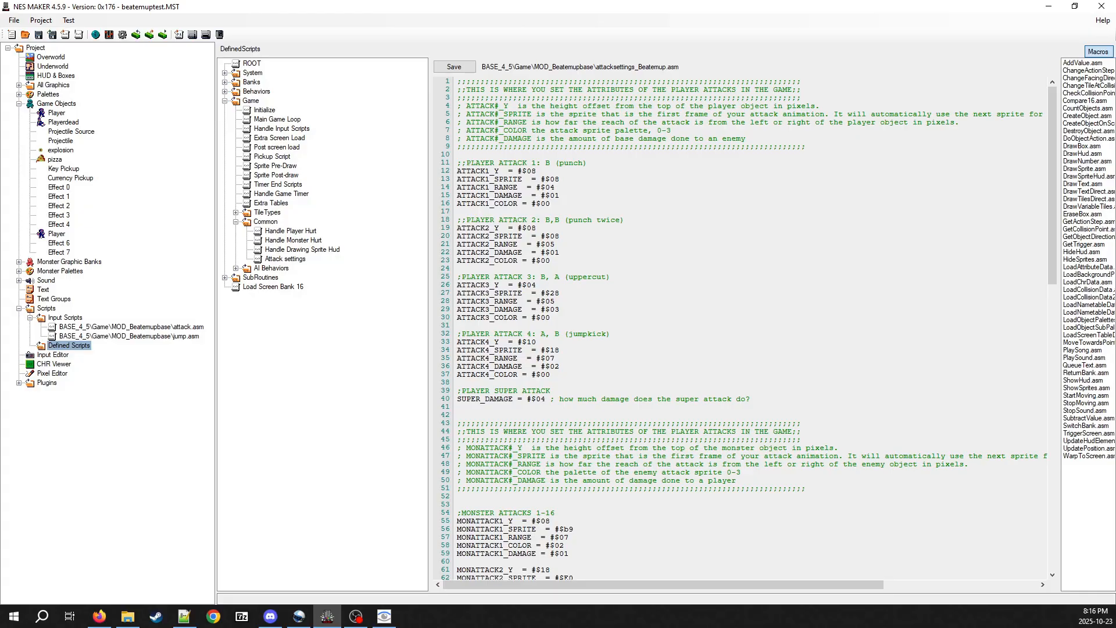
{"action": "left_click", "coordinate": [560, 366]}
{"action": "left_click_drag", "start_coordinate": [508, 244], "coordinate": [551, 244]}
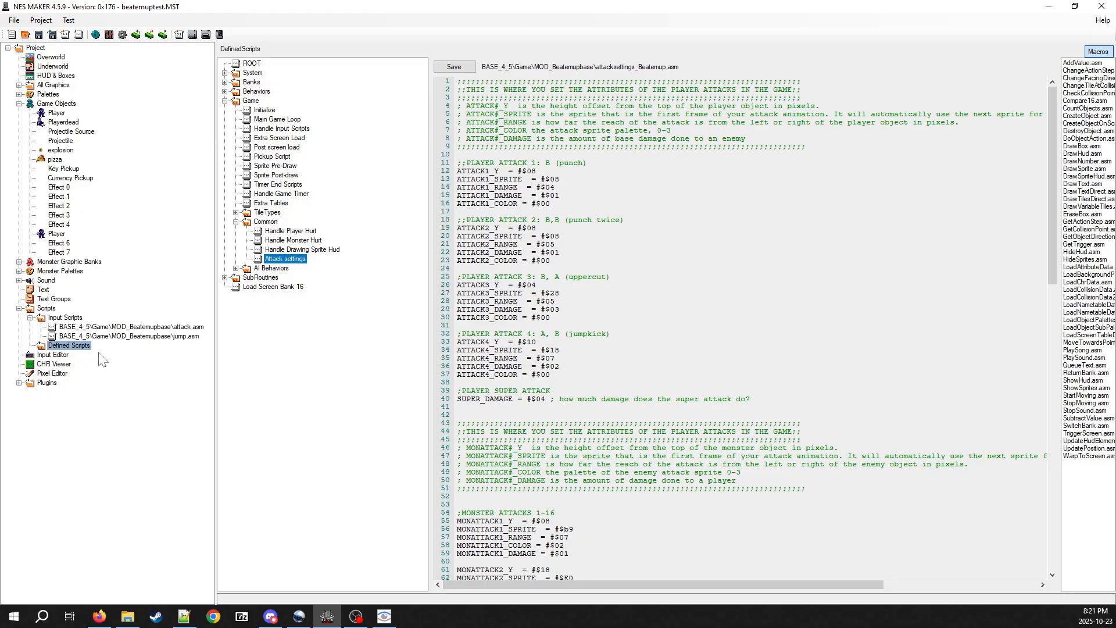
Load the Monster_0_01.bmp tileset into the Pixel Editor
{"action": "left_click", "coordinate": [52, 374]}
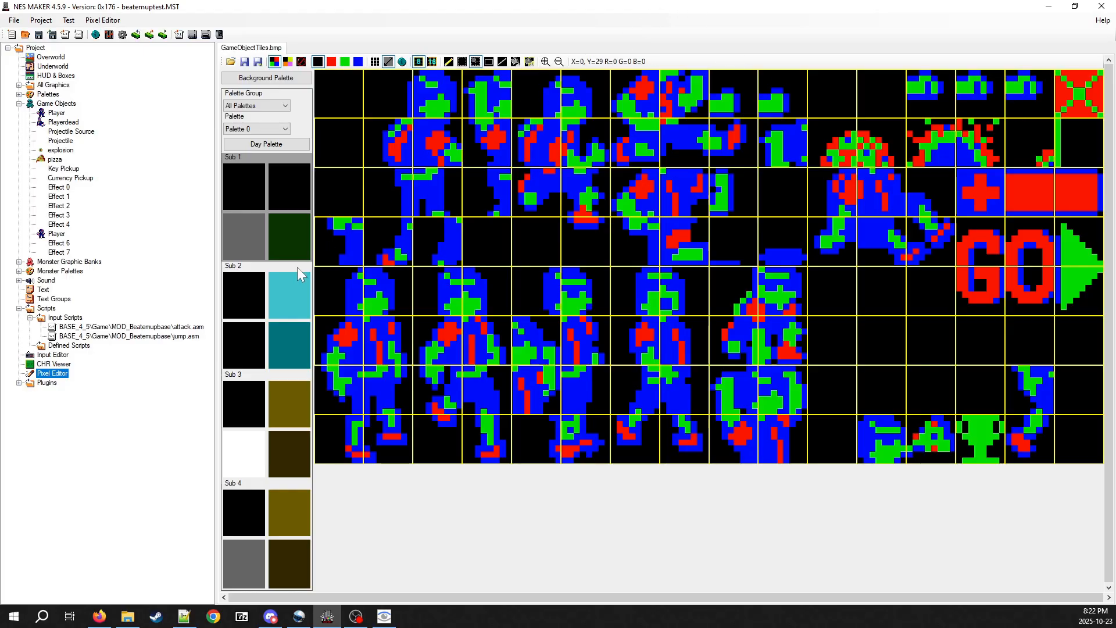
{"action": "left_click", "coordinate": [231, 62]}
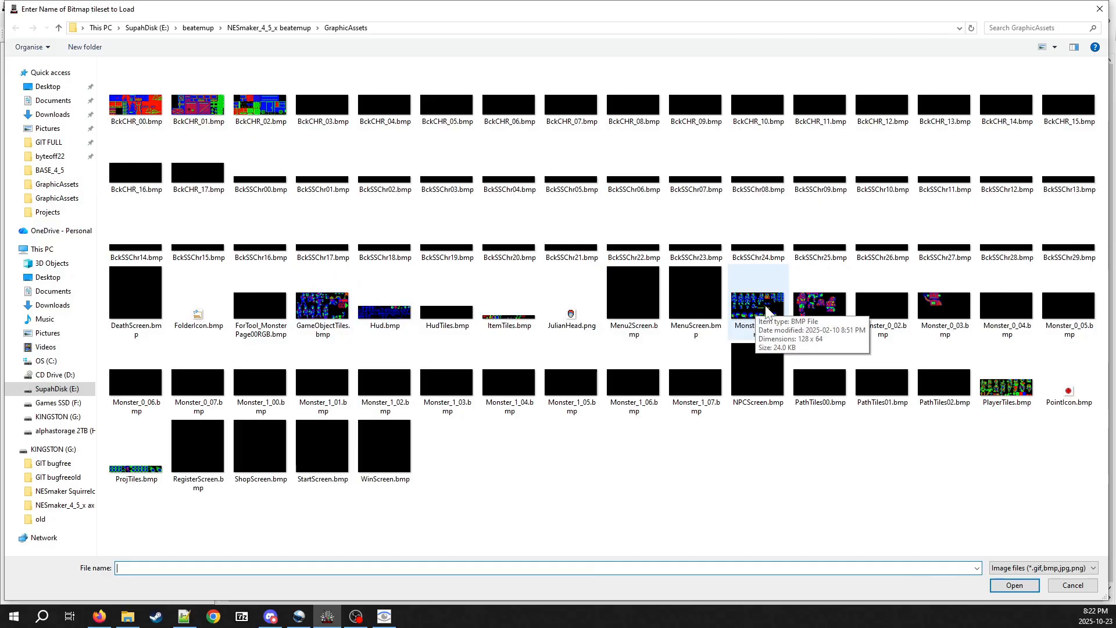
{"action": "double_click", "coordinate": [821, 305]}
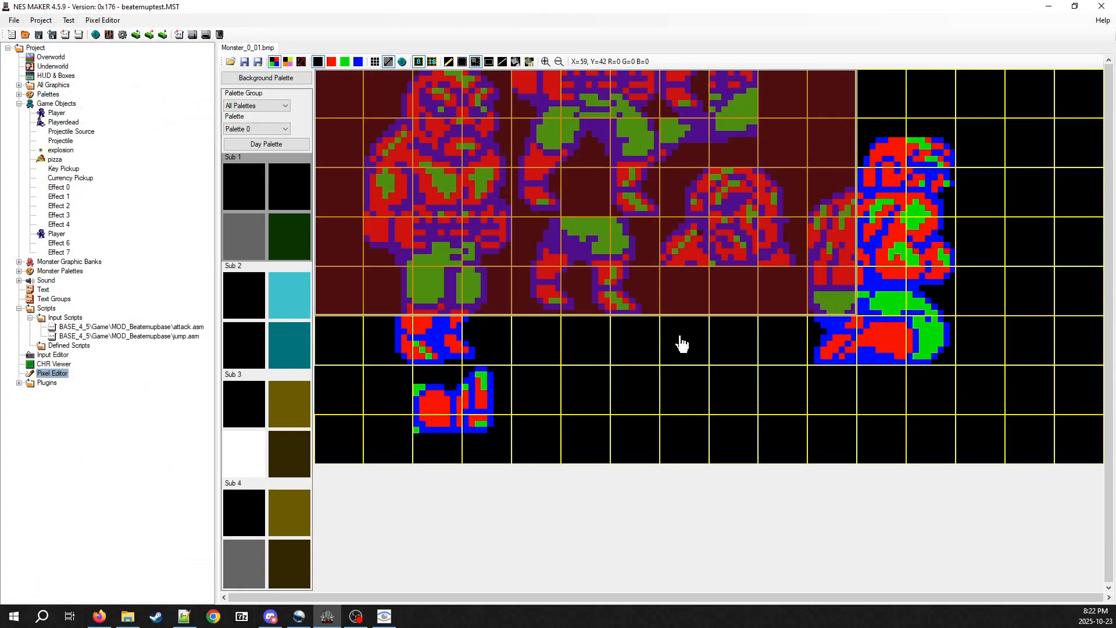
Copy the two-by-two-tile attack graphic in the tileset's lowest rows and paste three copies side by side to its right
{"action": "left_click", "coordinate": [497, 361]}
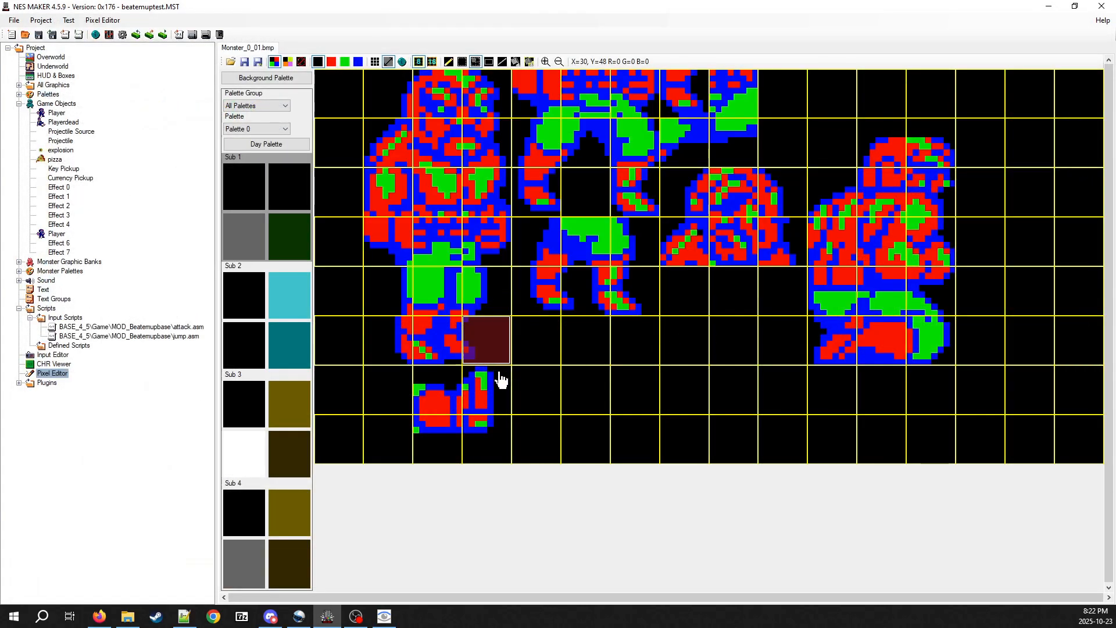
{"action": "left_click", "coordinate": [458, 405]}
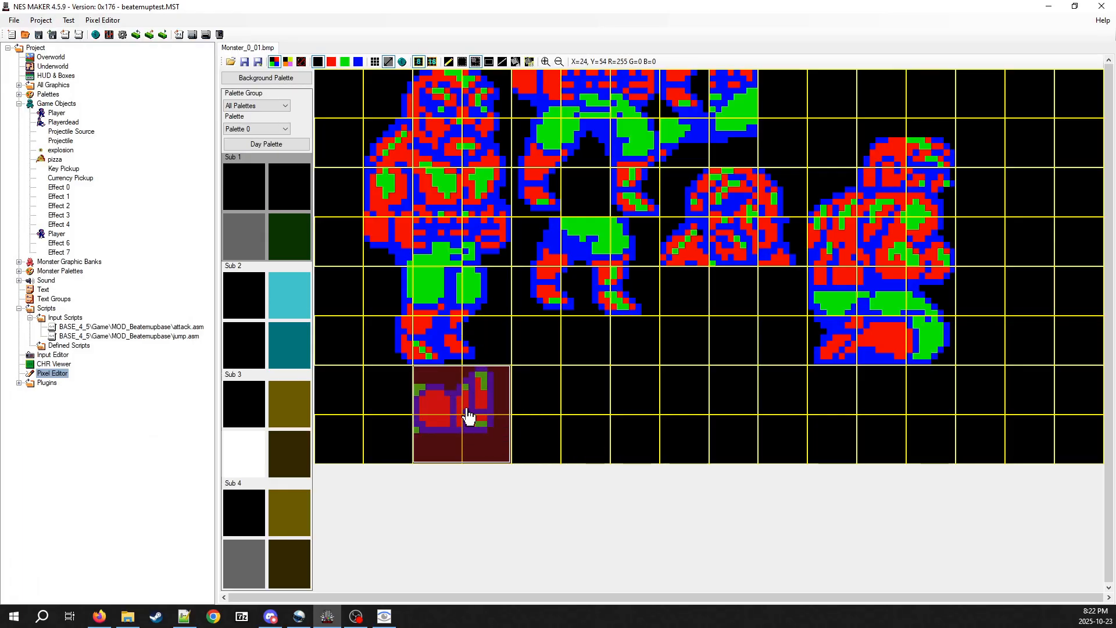
{"action": "left_click", "coordinate": [564, 408]}
{"action": "left_click", "coordinate": [545, 400]}
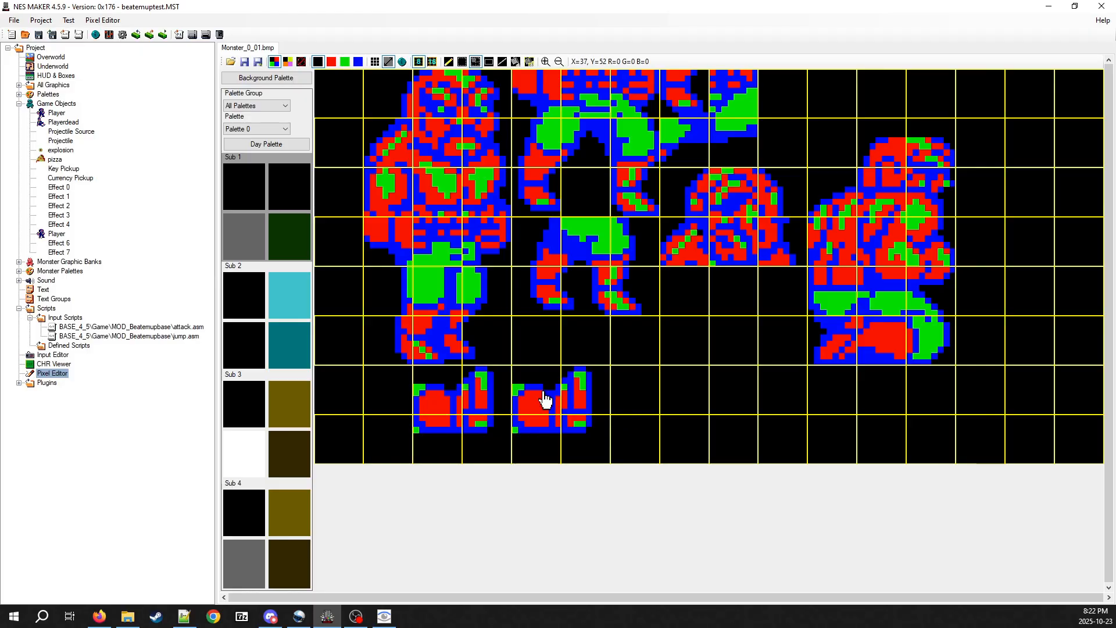
{"action": "left_click", "coordinate": [620, 395]}
{"action": "left_click", "coordinate": [726, 391]}
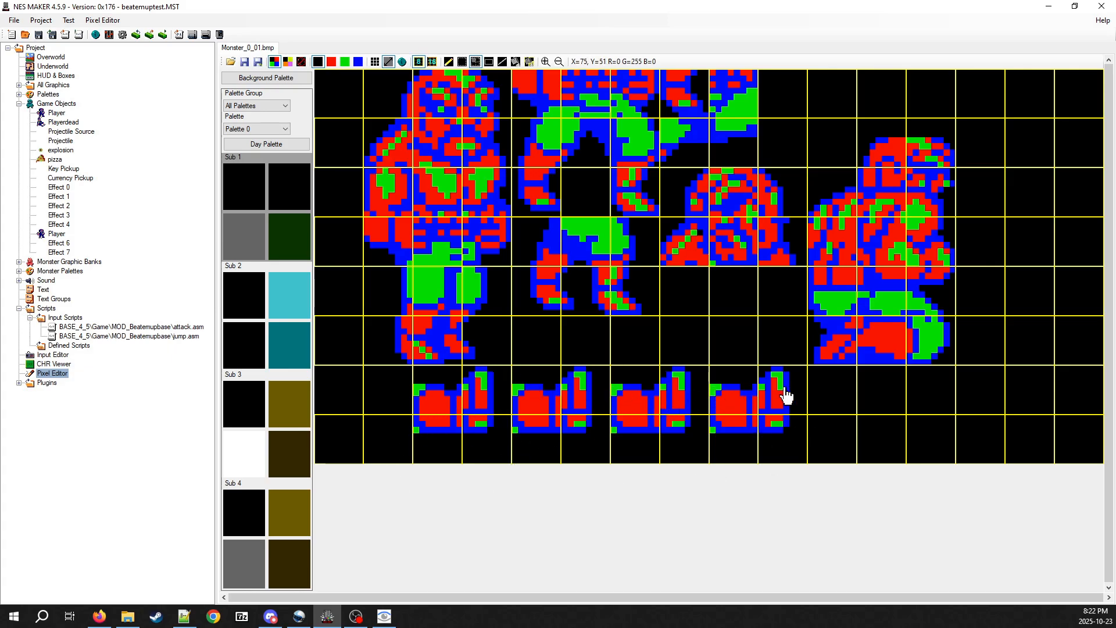
{"action": "left_click", "coordinate": [436, 400]}
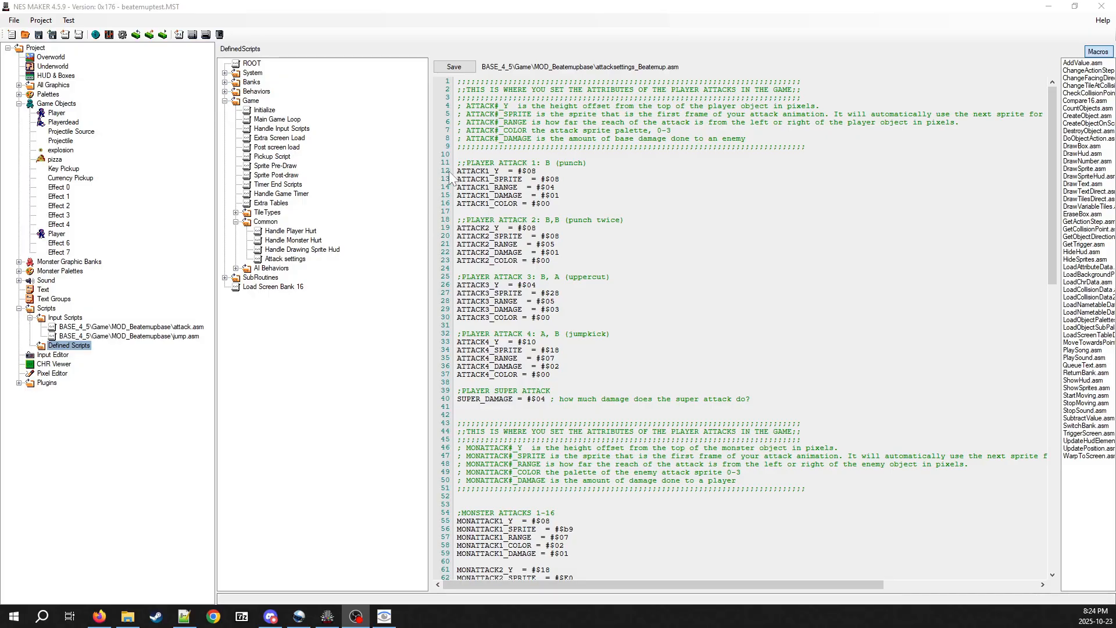
Highlight the ATTACK1_Y line in the Attack settings script and open the Player game object for comparison
{"action": "left_click_drag", "start_coordinate": [457, 170], "coordinate": [585, 169]}
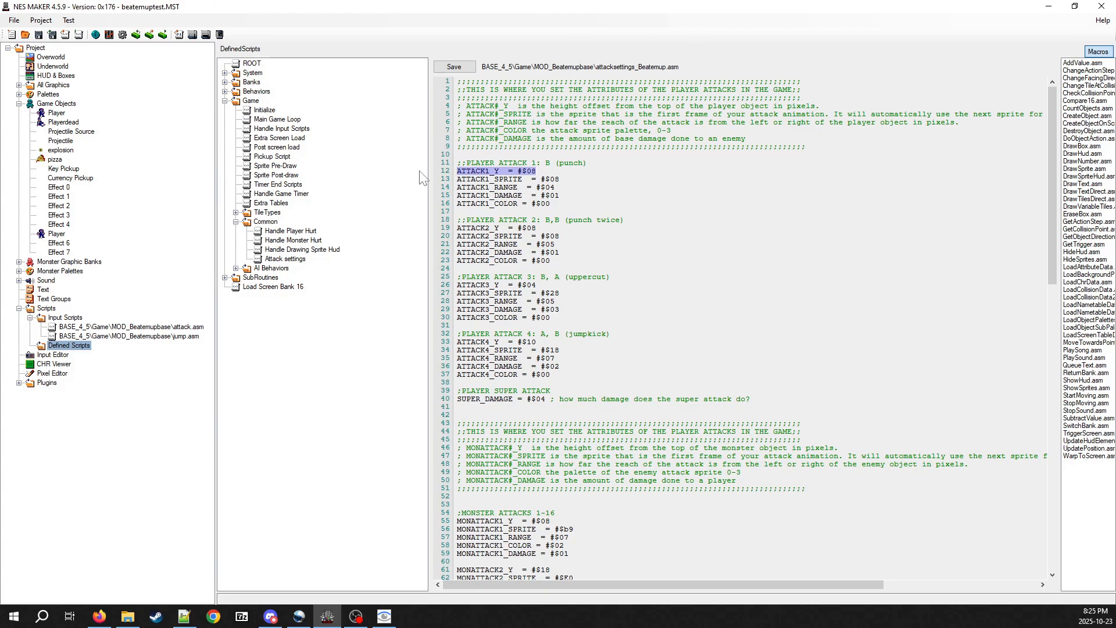
{"action": "left_click", "coordinate": [56, 113]}
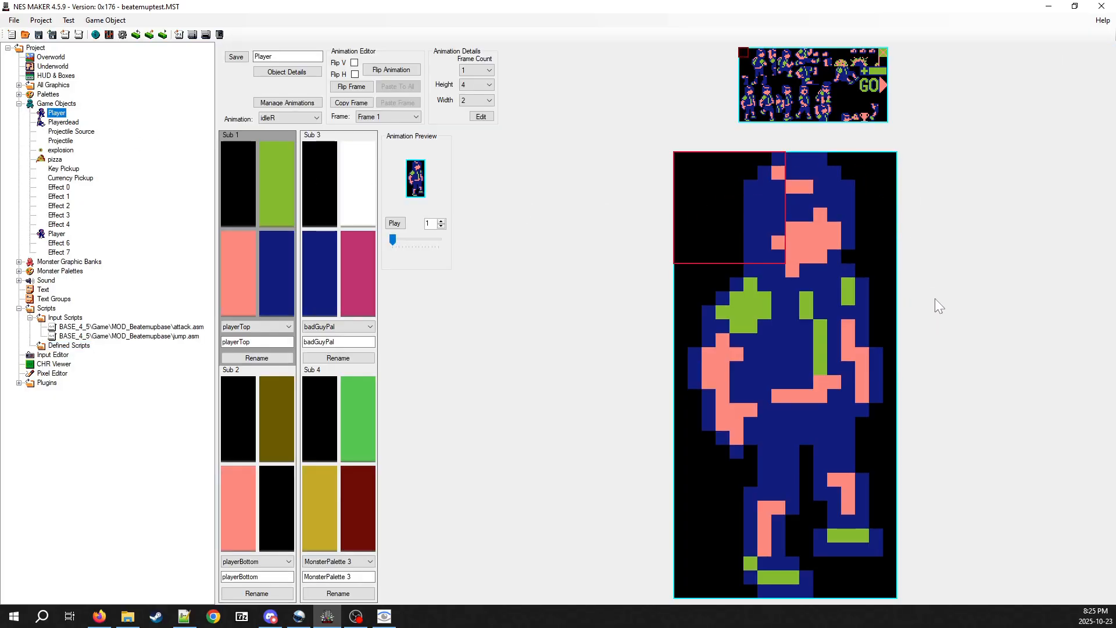
Examine the punchR animation of the Player object and switch to its jumpkickR animation to compare attack heights
{"action": "left_click", "coordinate": [284, 118]}
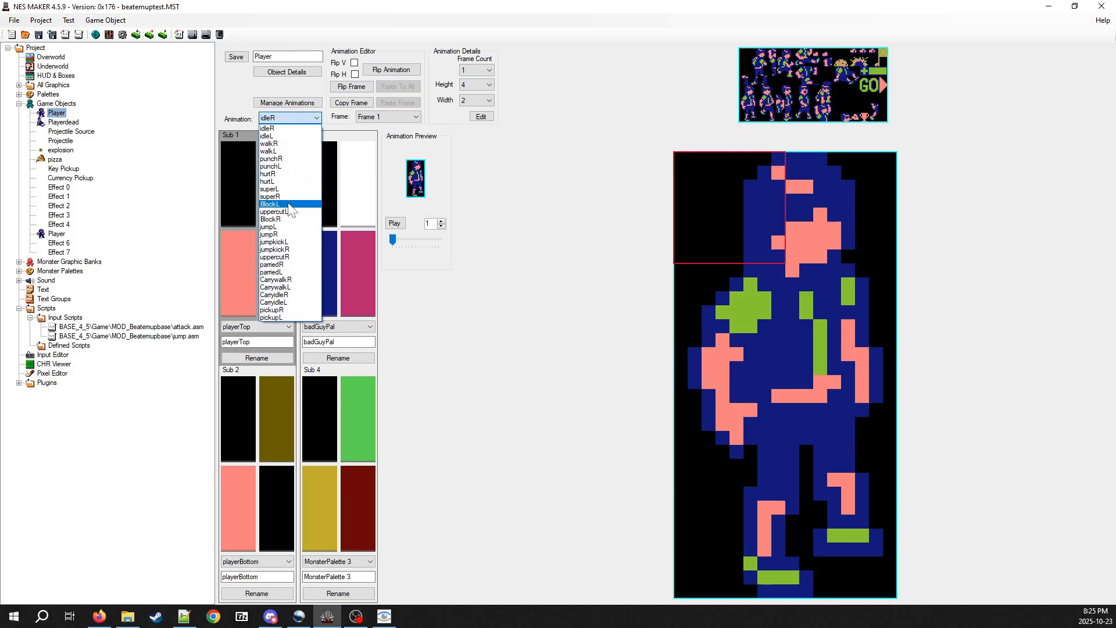
{"action": "left_click", "coordinate": [284, 159]}
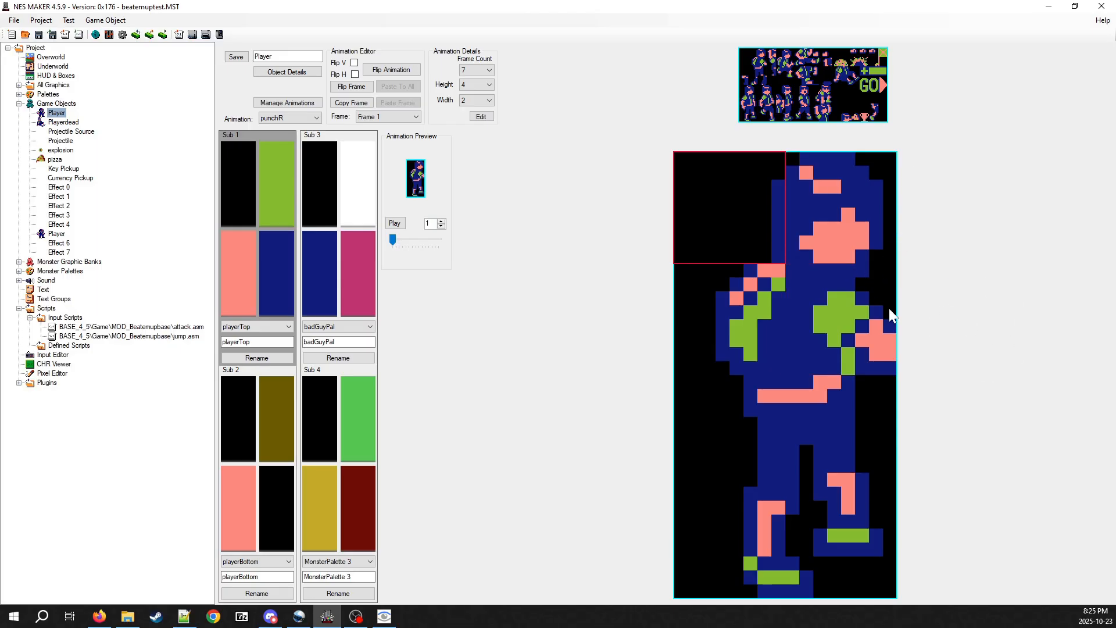
{"action": "left_click", "coordinate": [308, 118]}
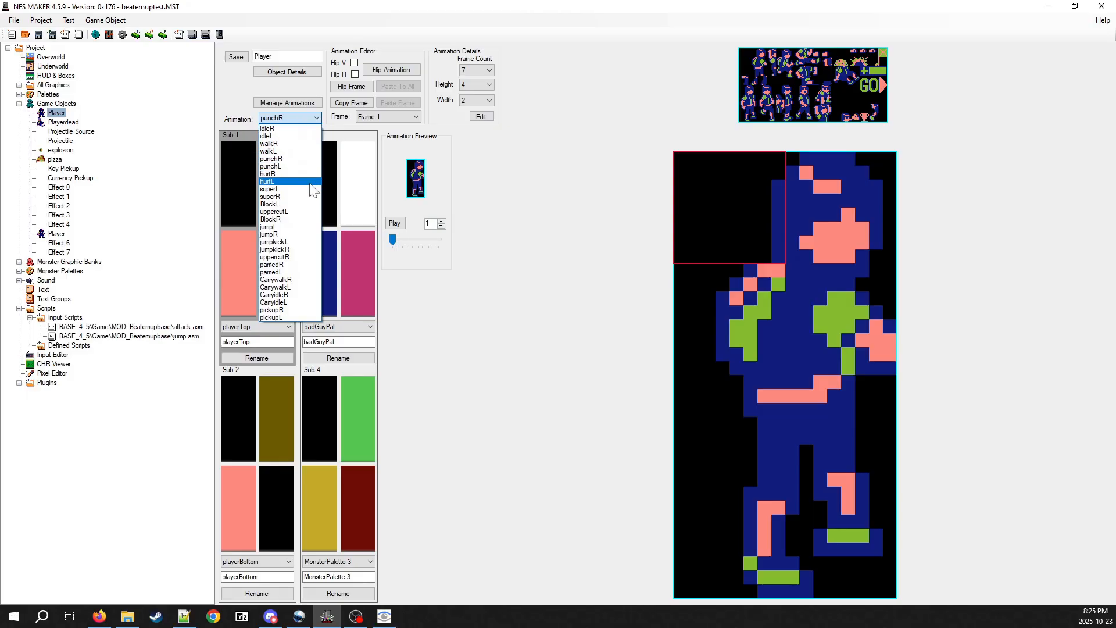
{"action": "left_click", "coordinate": [283, 250]}
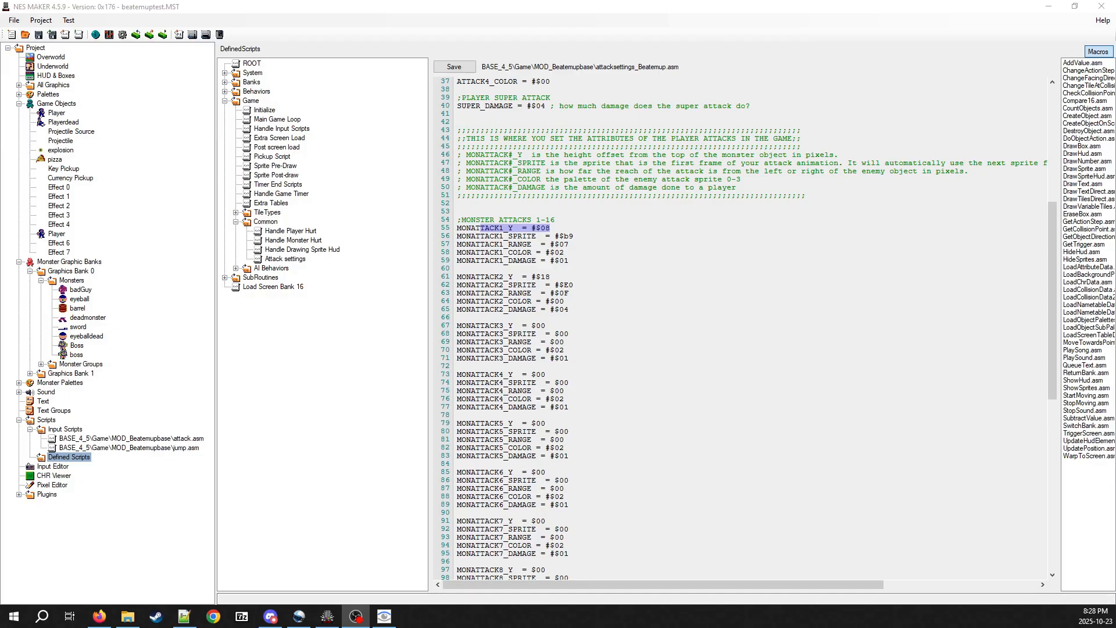
Examine the MONATTACK1 sprite and height offset lines in the Attack settings script and open the attack.asm input script
{"action": "left_click", "coordinate": [569, 244]}
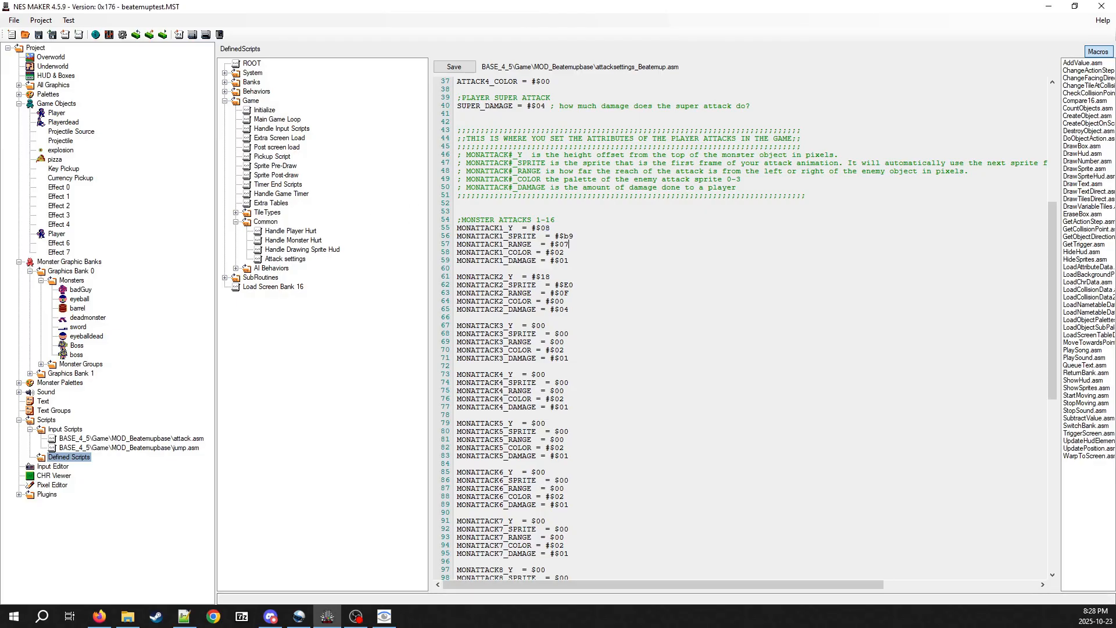
{"action": "mouse_move", "coordinate": [554, 236]}
{"action": "left_mouse_down"}
{"action": "mouse_move", "coordinate": [574, 236]}
{"action": "mouse_move", "coordinate": [551, 228]}
{"action": "left_mouse_up"}
{"action": "left_click", "coordinate": [509, 228]}
{"action": "left_click", "coordinate": [154, 442]}
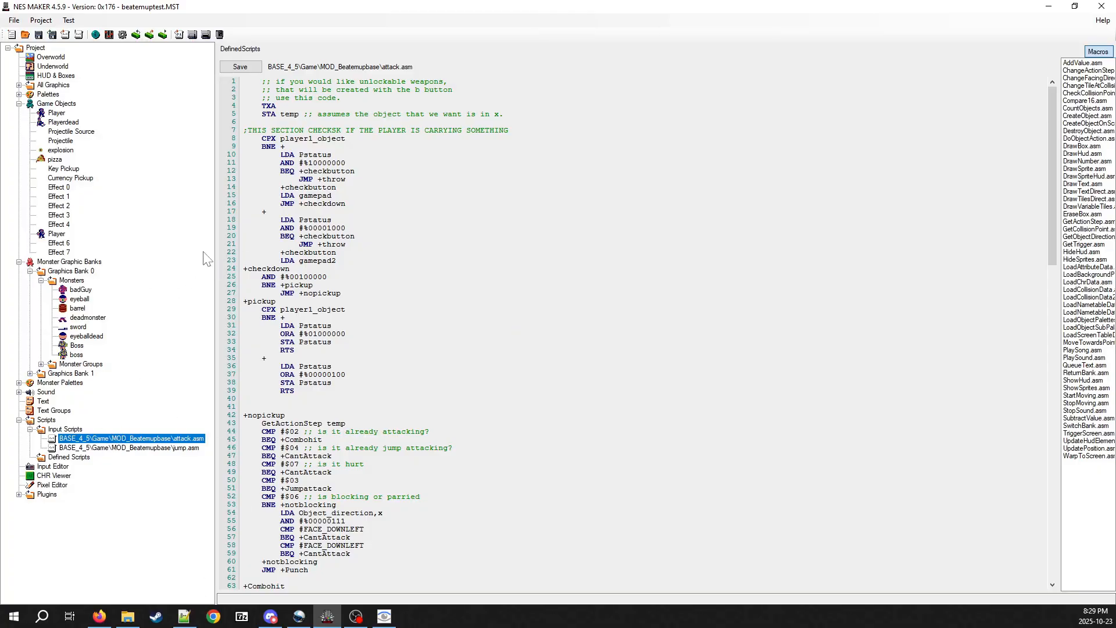
Open the badGuy monster from Graphics Bank 0 and display its punchR animation
{"action": "left_click", "coordinate": [82, 289]}
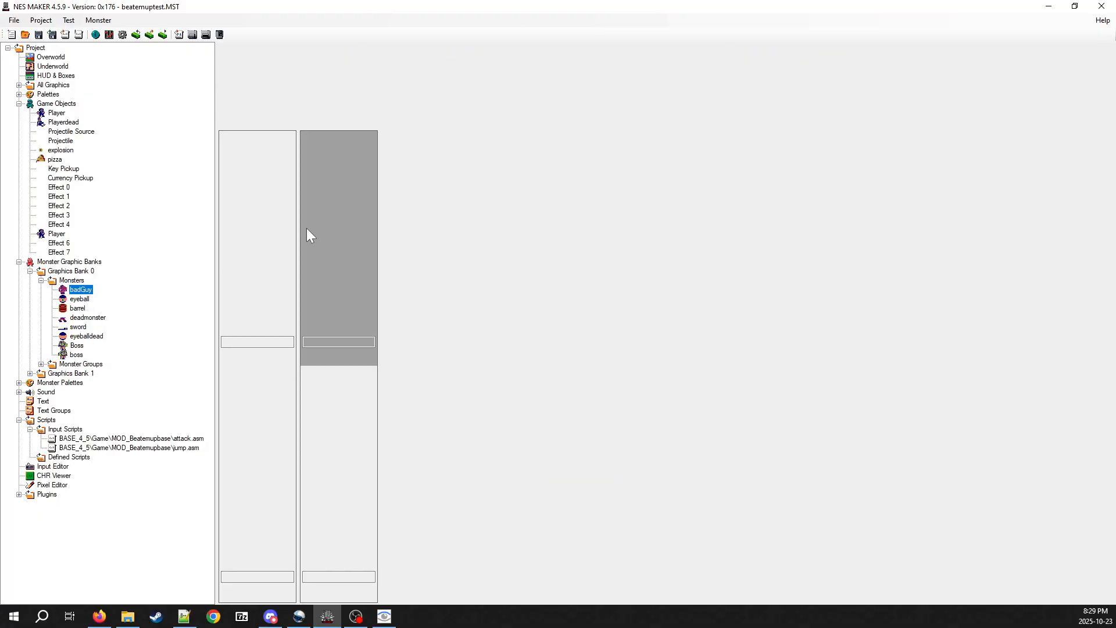
{"action": "left_click", "coordinate": [391, 119]}
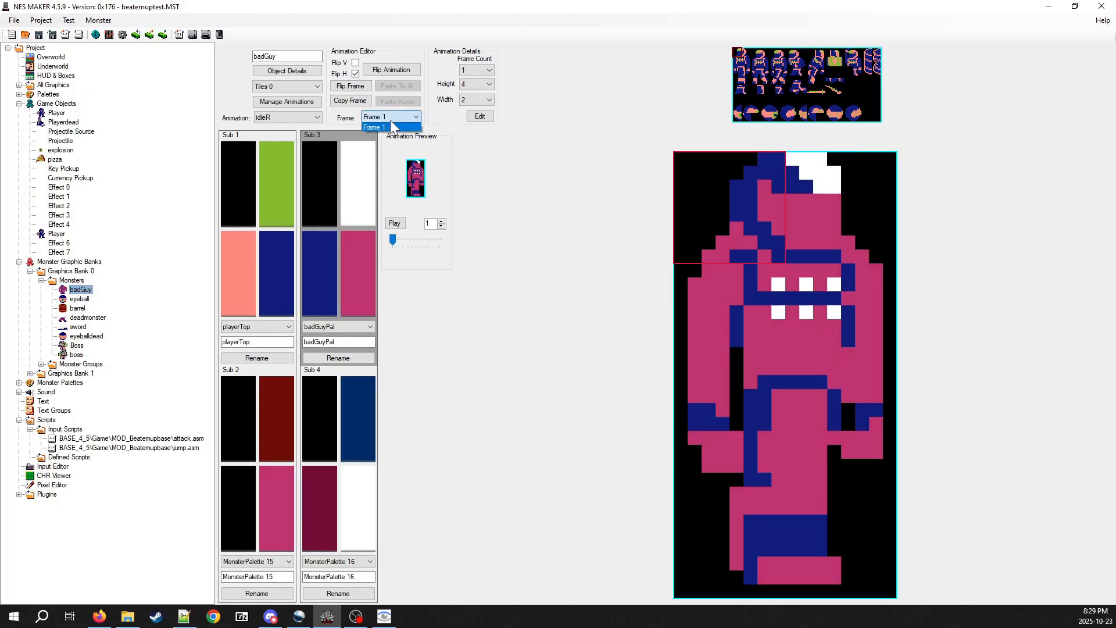
{"action": "left_click", "coordinate": [287, 110]}
{"action": "left_click", "coordinate": [286, 114]}
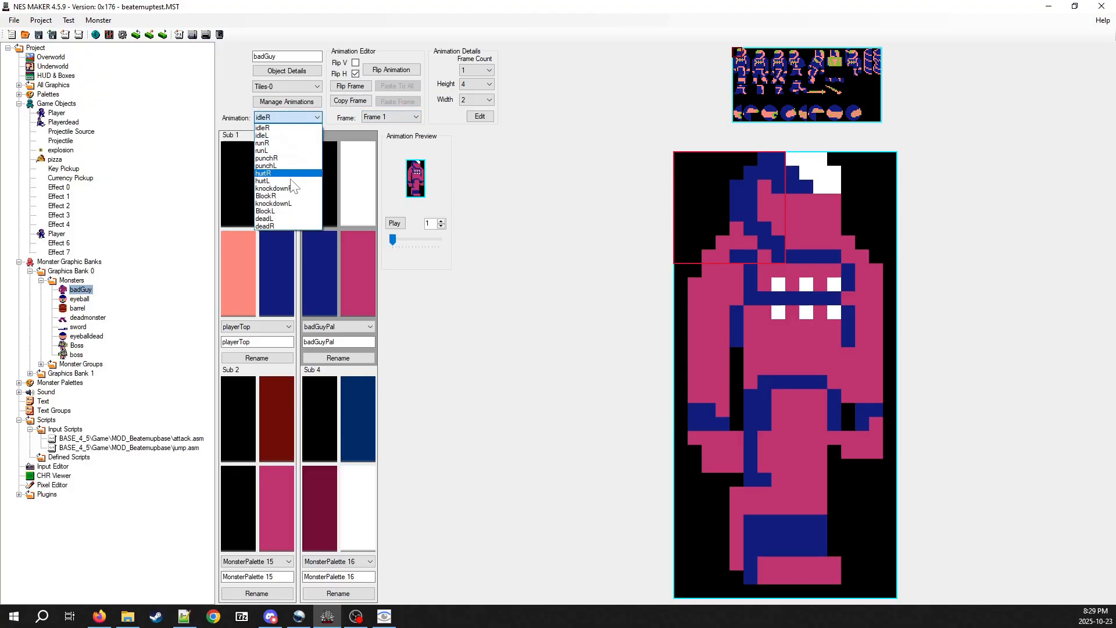
{"action": "left_click", "coordinate": [268, 158]}
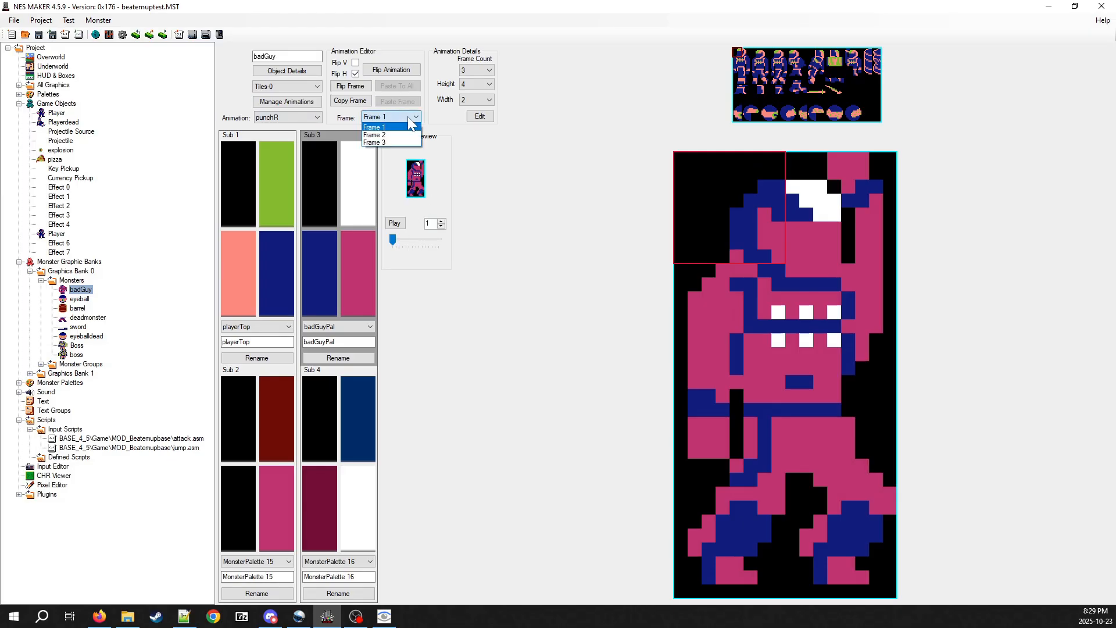
Browse the frames of badGuy's punchR animation and leave frame 2 displayed
{"action": "key", "text": "Down"}
{"action": "key", "text": "Down"}
{"action": "key", "text": "Up"}
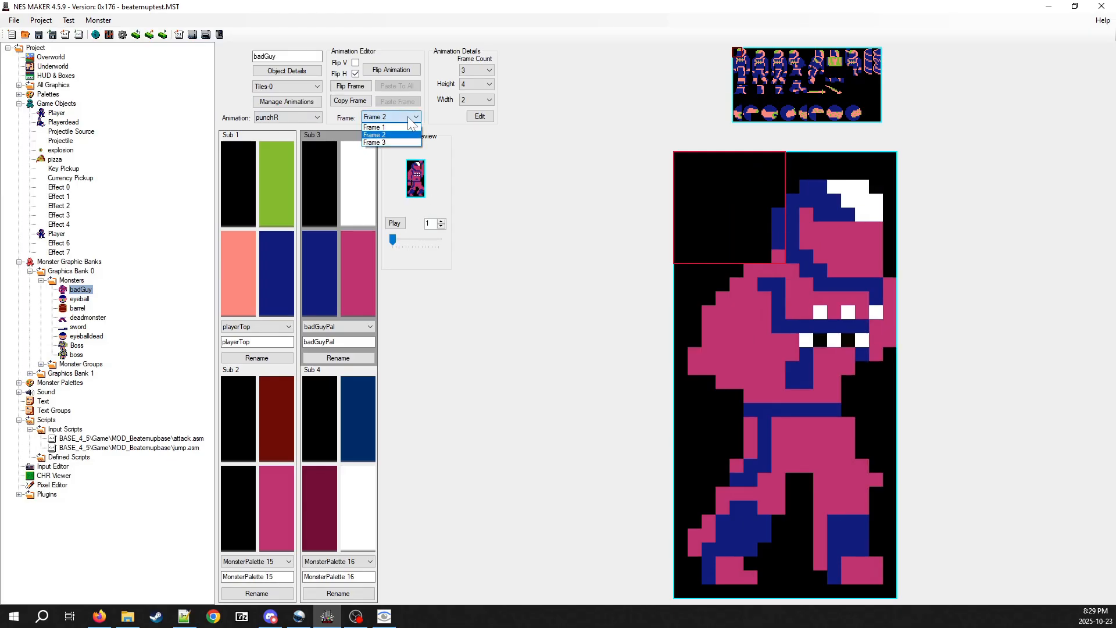
{"action": "key", "text": "Down"}
{"action": "key", "text": "Up"}
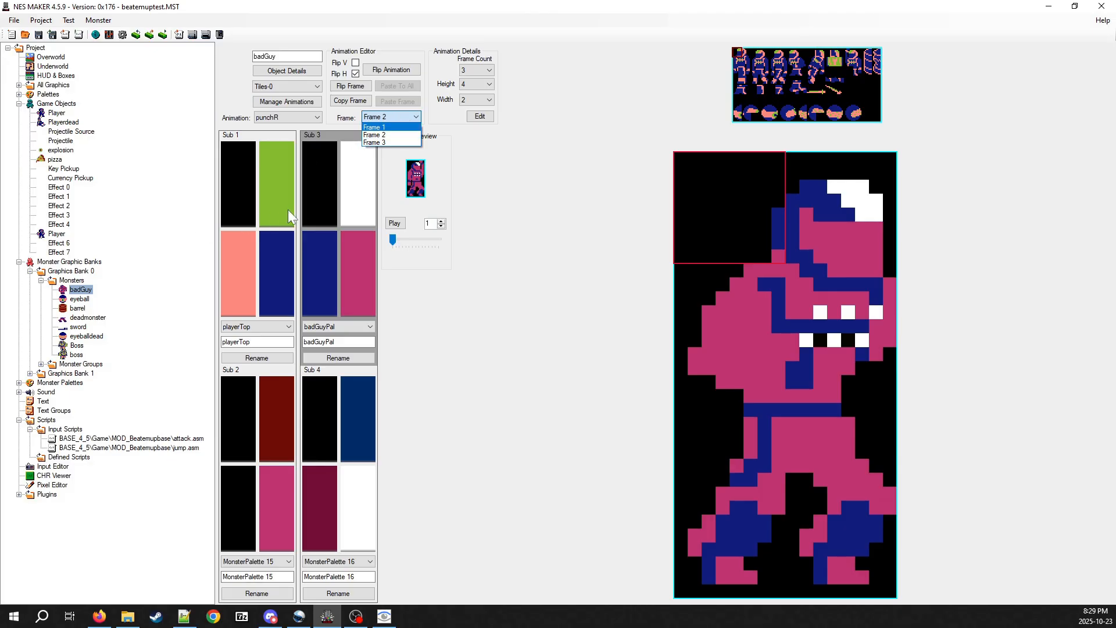
{"action": "left_click", "coordinate": [574, 316]}
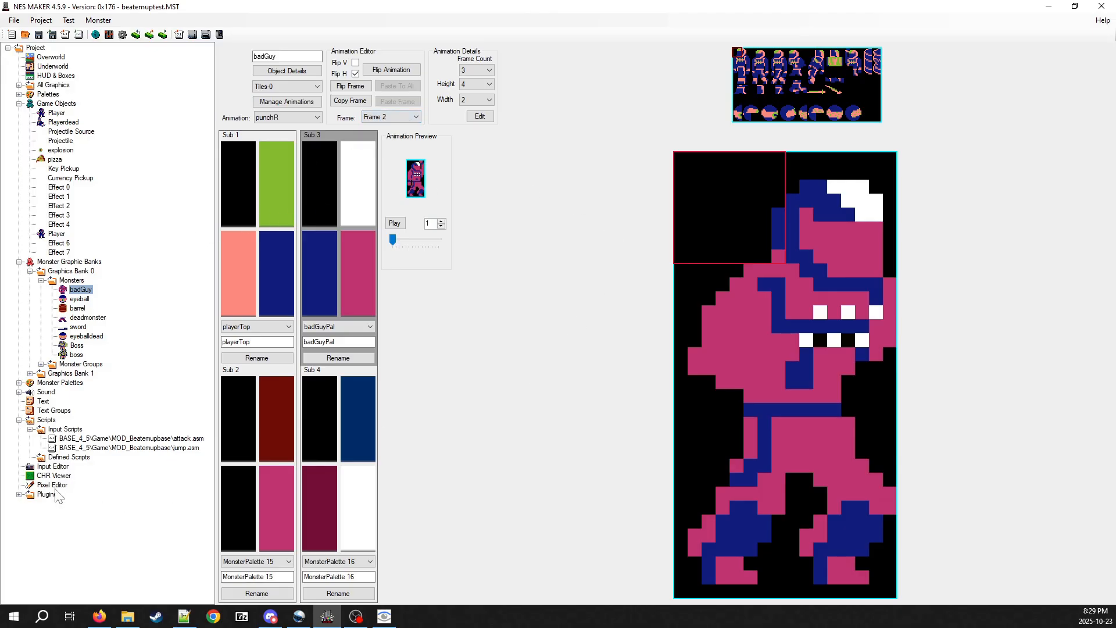
Open the Pixel Editor with the Monster_0_00.bmp tileset and highlight the blank tile and arm tiles of the monster's punch
{"action": "left_click", "coordinate": [61, 468]}
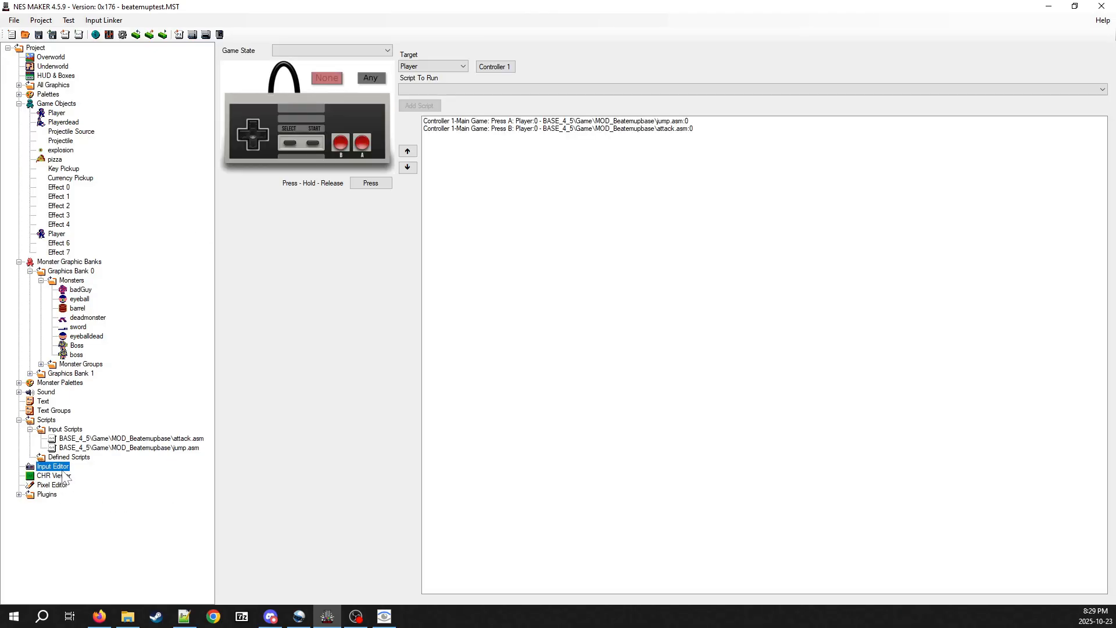
{"action": "left_click", "coordinate": [52, 485]}
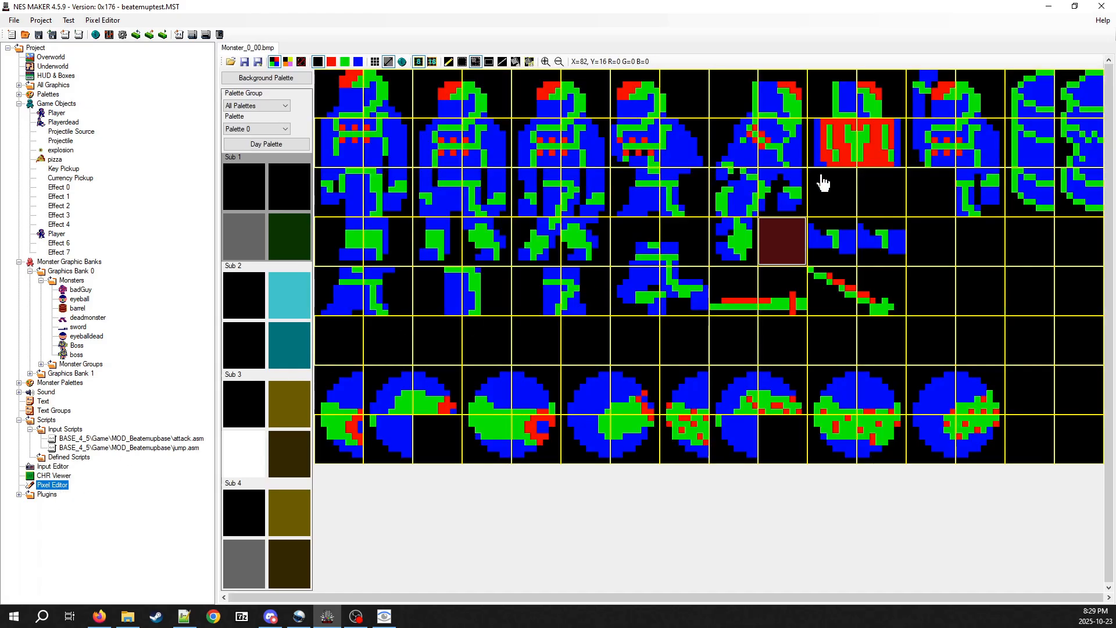
{"action": "left_click", "coordinate": [795, 238]}
{"action": "left_click_drag", "start_coordinate": [865, 238], "coordinate": [779, 239]}
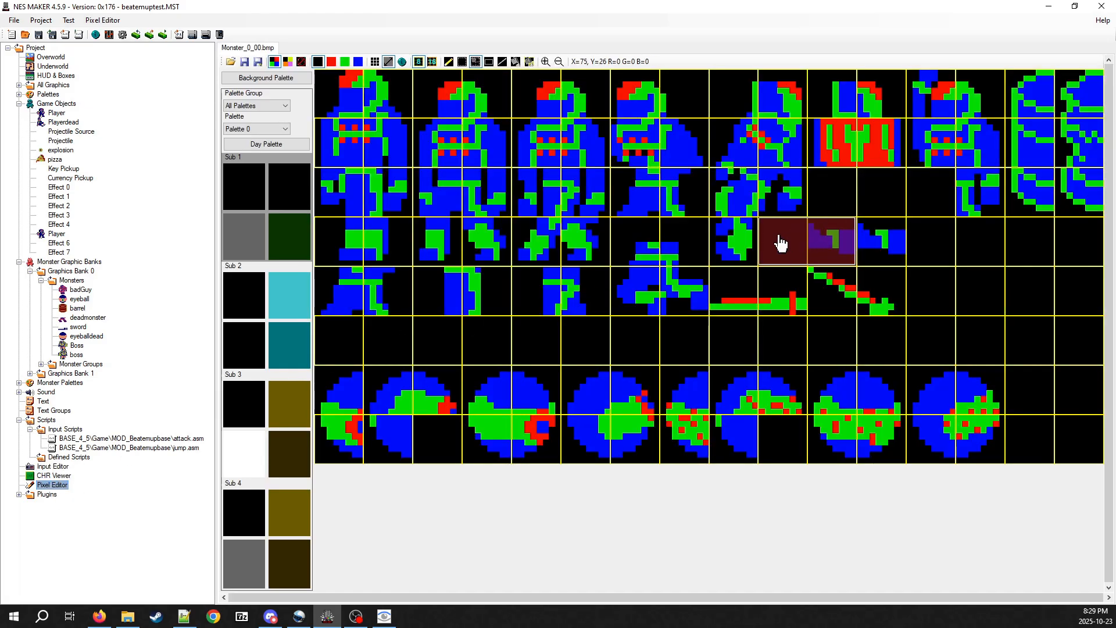
{"action": "left_click", "coordinate": [779, 237]}
{"action": "left_click", "coordinate": [820, 248]}
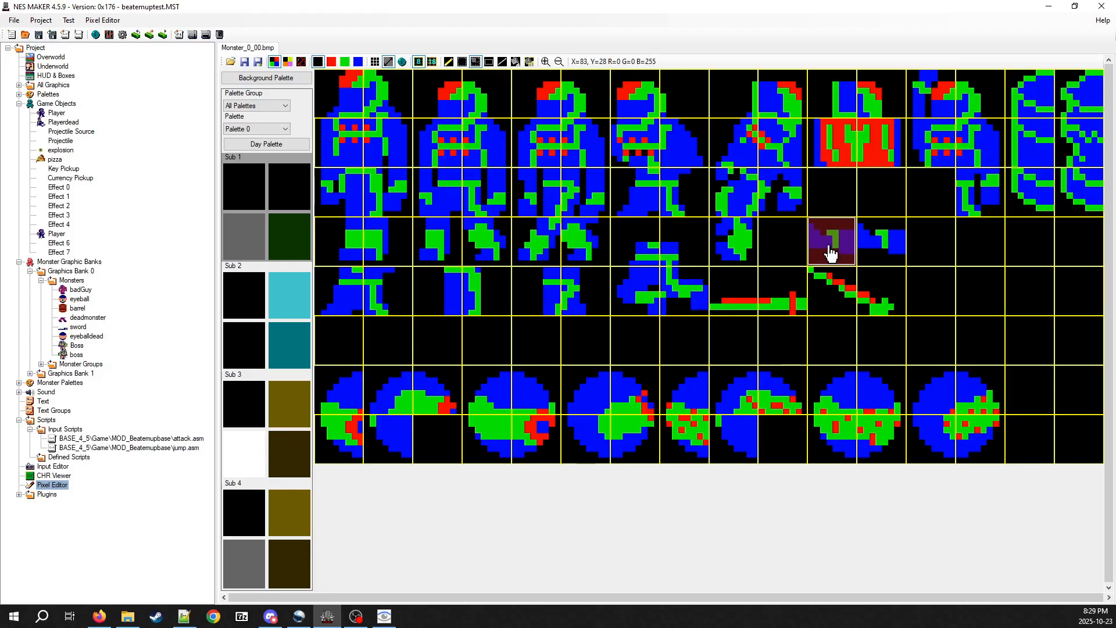
{"action": "mouse_move", "coordinate": [875, 257]}
{"action": "left_mouse_down"}
{"action": "mouse_move", "coordinate": [807, 251]}
{"action": "mouse_move", "coordinate": [884, 252]}
{"action": "left_mouse_up"}
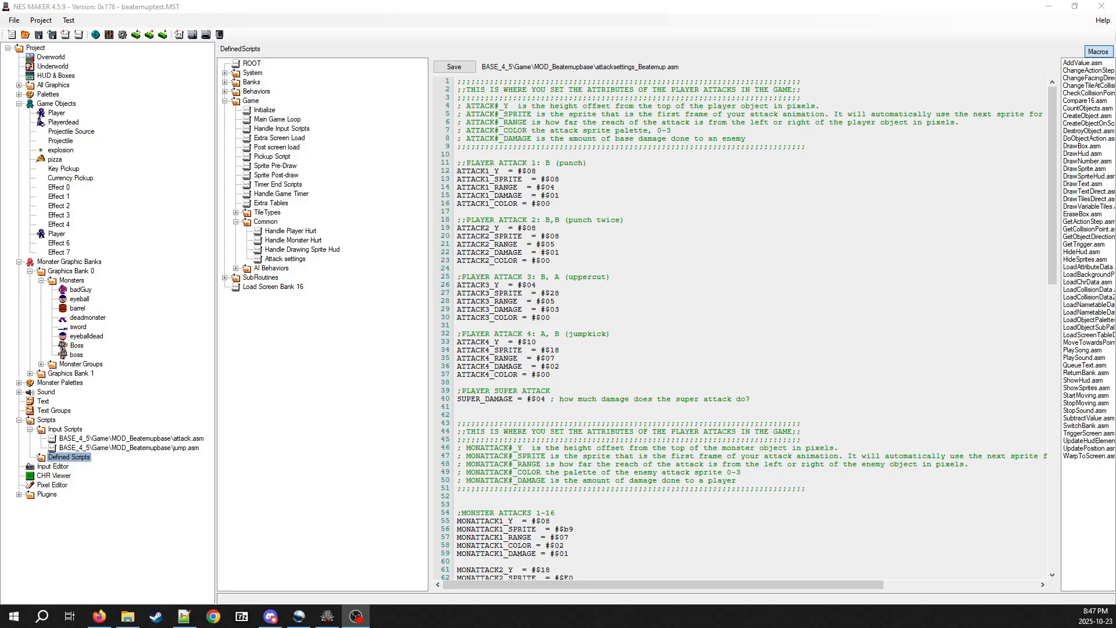
Build and test the game in the Mesen emulator and walk the player forward
{"action": "left_click", "coordinate": [195, 34]}
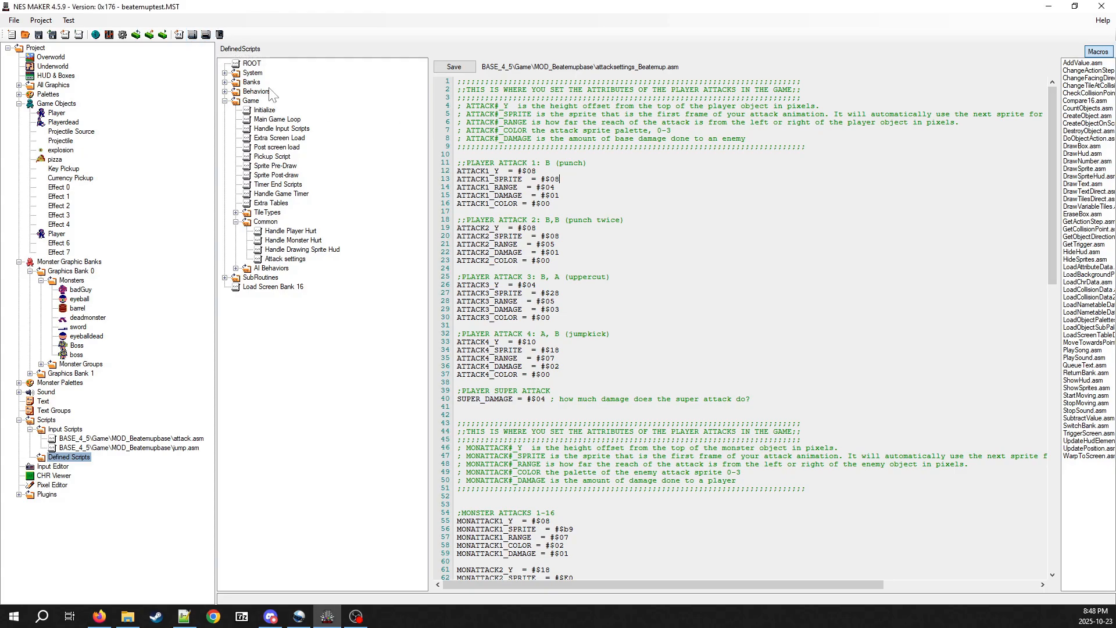
{"action": "left_click", "coordinate": [193, 35]}
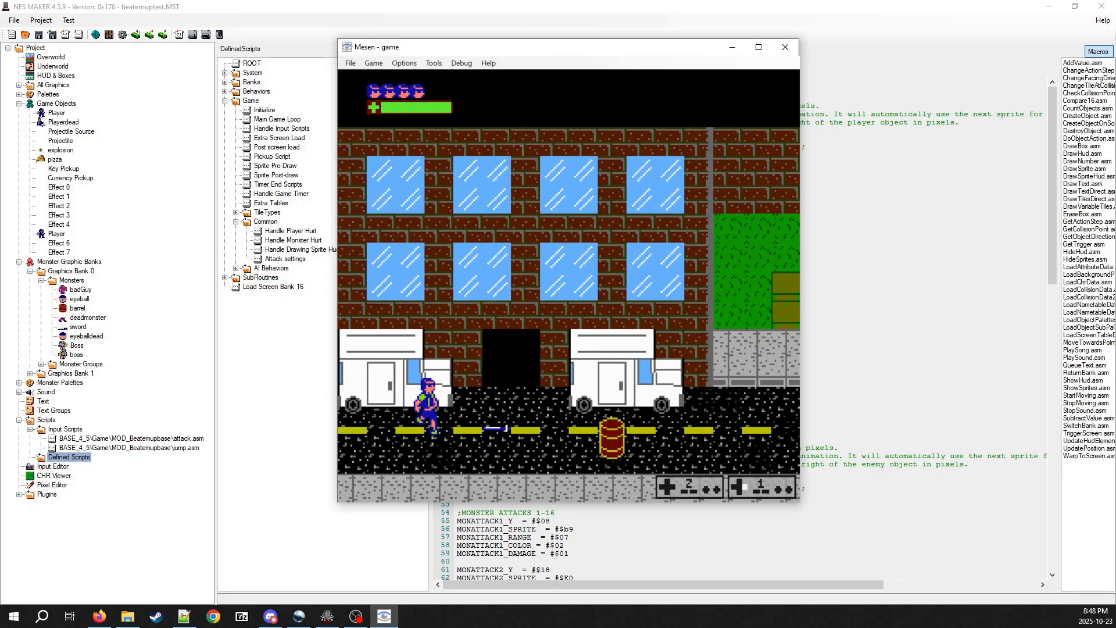
{"action": "key", "text": "Right"}
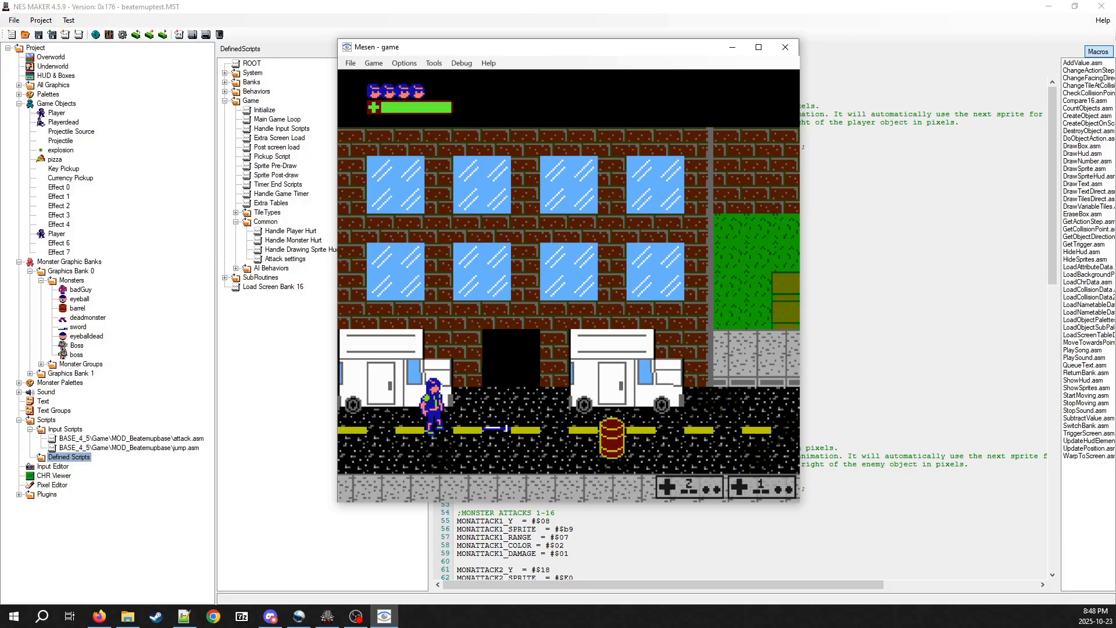
Test the player's single and double punches while facing right and left in the running game
{"action": "key", "text": "a"}
{"action": "key", "text": "a"}
{"action": "key", "text": "a"}
{"action": "key", "text": "a"}
{"action": "key", "text": "a"}
{"action": "key", "text": "Left"}
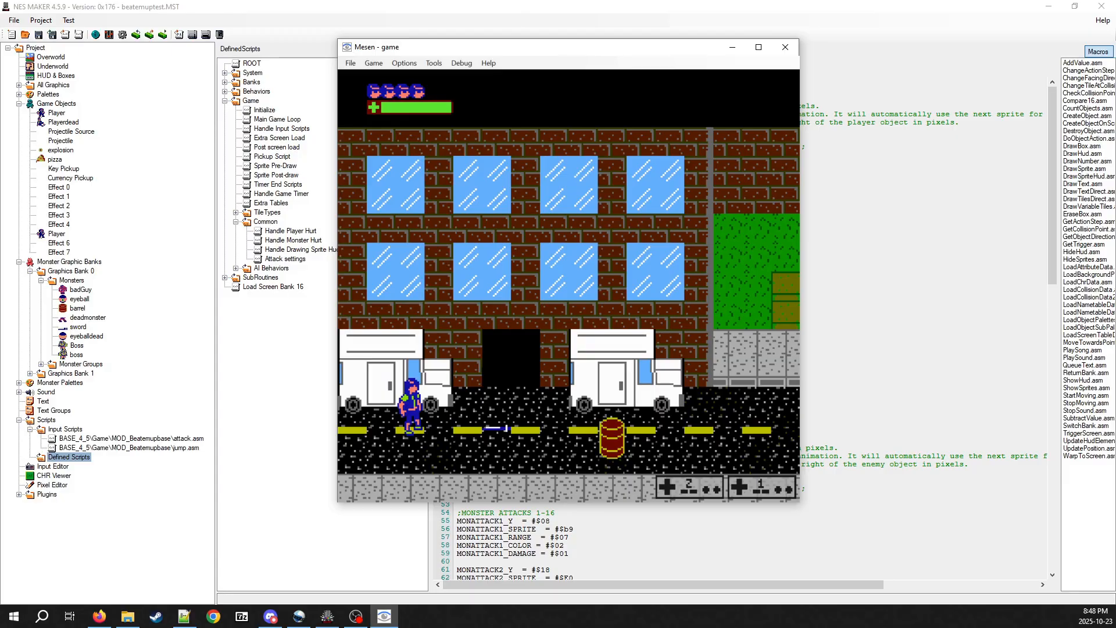
{"action": "key", "text": "a"}
{"action": "key", "text": "a"}
{"action": "key", "text": "a"}
{"action": "key", "text": "a"}
{"action": "key", "text": "a"}
{"action": "key", "text": "a"}
{"action": "key", "text": "a"}
{"action": "key", "text": "a"}
{"action": "key", "text": "a"}
Test the player's uppercut by following a punch with a jump several times
{"action": "key", "text": "s"}
{"action": "key", "text": "a"}
{"action": "key", "text": "s"}
{"action": "key", "text": "s"}
Test the player's jump kick repeatedly in both directions by attacking in mid-jump
{"action": "key", "text": "s"}
{"action": "key", "text": "Right"}
{"action": "key", "text": "s"}
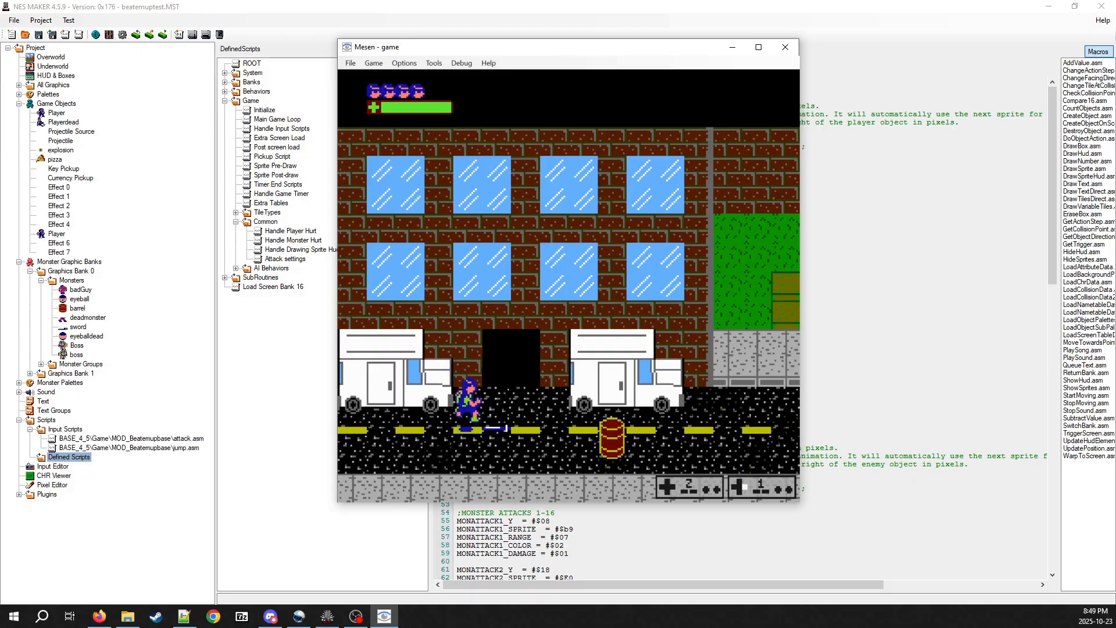
{"action": "key", "text": "s"}
{"action": "key", "text": "Left"}
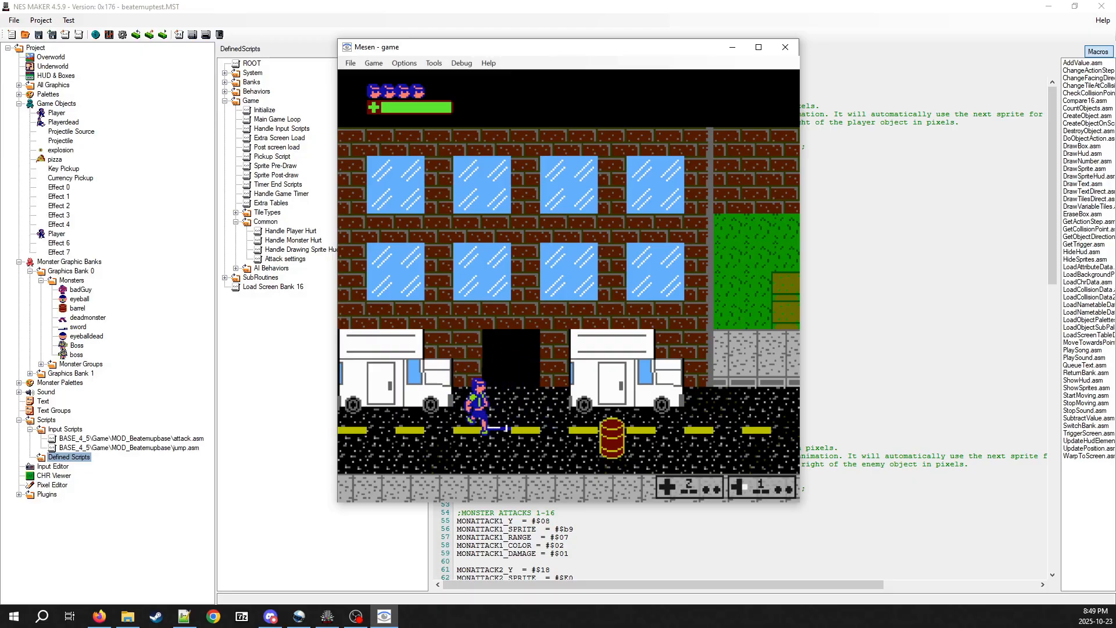
{"action": "key", "text": "s"}
{"action": "key", "text": "a"}
{"action": "key", "text": "s"}
{"action": "key", "text": "a"}
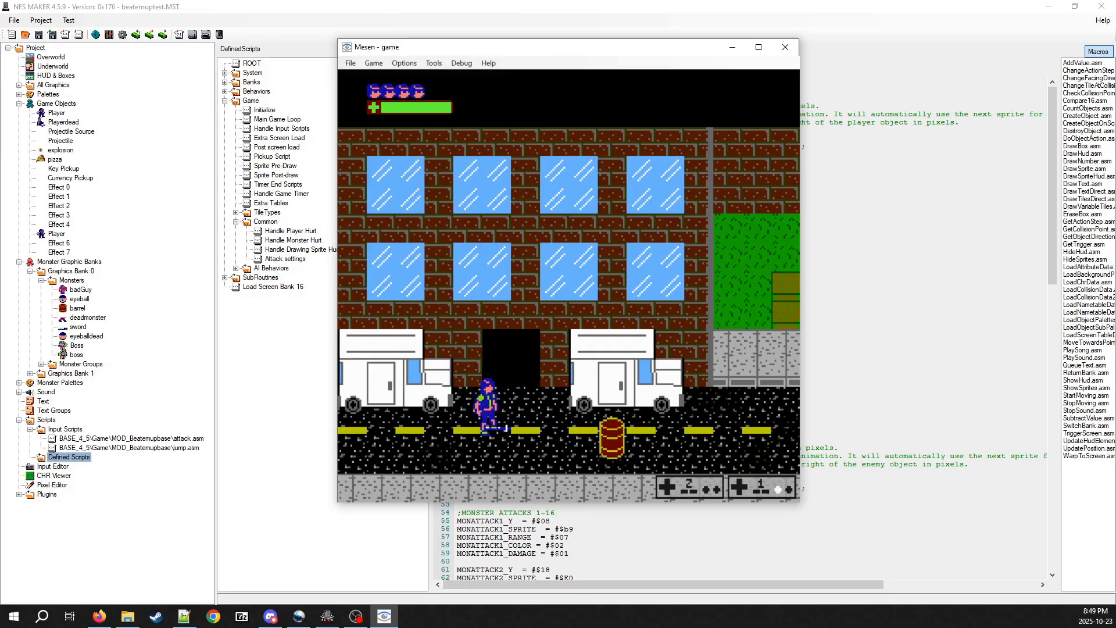
{"action": "key", "text": "s"}
{"action": "key", "text": "a"}
{"action": "key", "text": "Right"}
{"action": "key", "text": "s"}
{"action": "key", "text": "a"}
{"action": "key", "text": "Left"}
{"action": "key", "text": "s"}
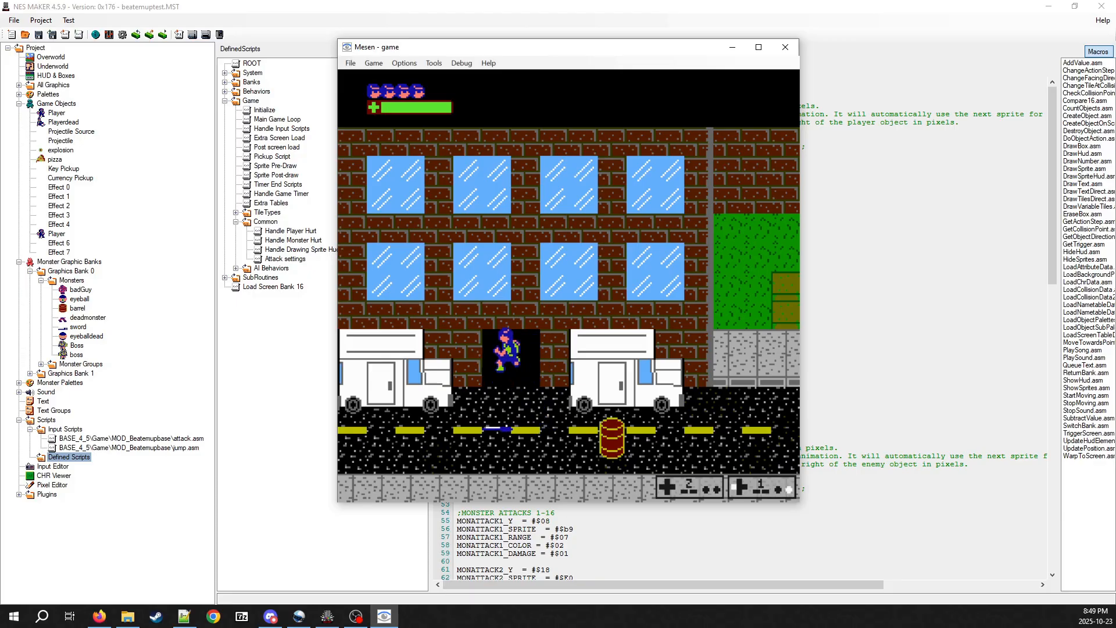
{"action": "key", "text": "a"}
{"action": "key", "text": "Right"}
{"action": "key", "text": "s"}
{"action": "key", "text": "a"}
{"action": "key", "text": "Left"}
{"action": "key", "text": "s"}
{"action": "key", "text": "a"}
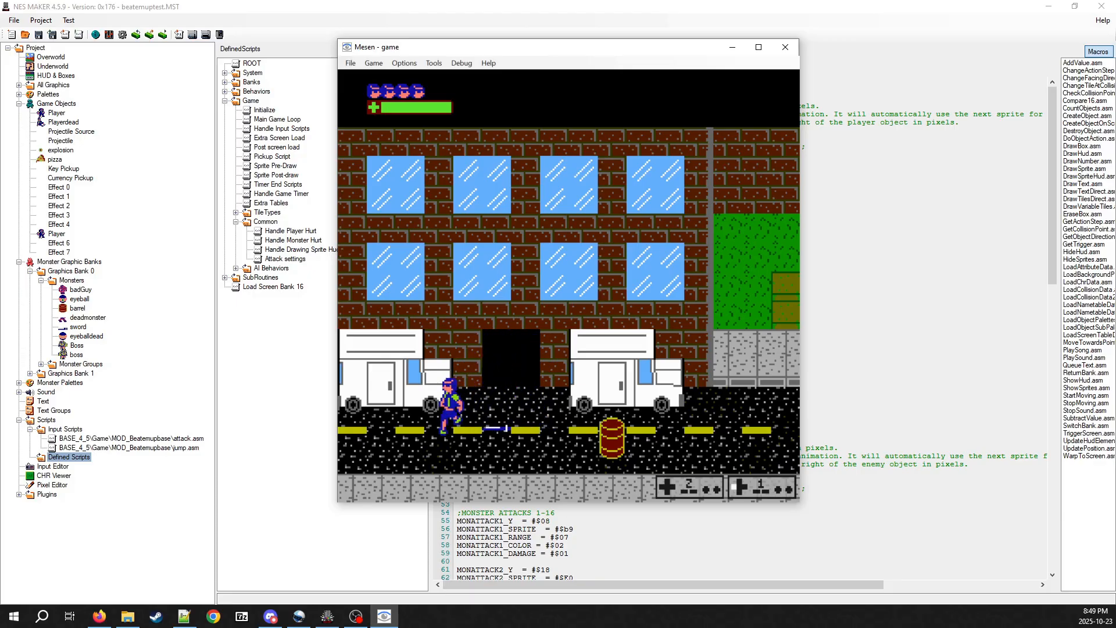
{"action": "key", "text": "Right"}
{"action": "key", "text": "s"}
{"action": "key", "text": "a"}
{"action": "key", "text": "Left"}
{"action": "key", "text": "s"}
{"action": "key", "text": "a"}
{"action": "key", "text": "Right"}
{"action": "key", "text": "s"}
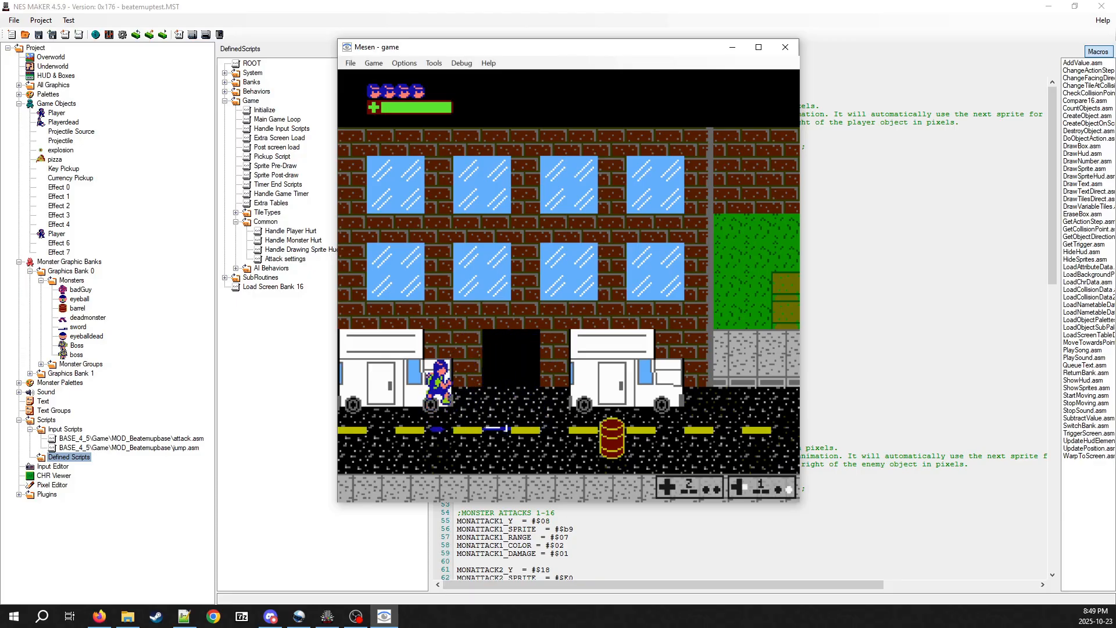
{"action": "key", "text": "a"}
{"action": "key", "text": "s"}
{"action": "key", "text": "a"}
{"action": "key", "text": "Left"}
{"action": "key", "text": "s"}
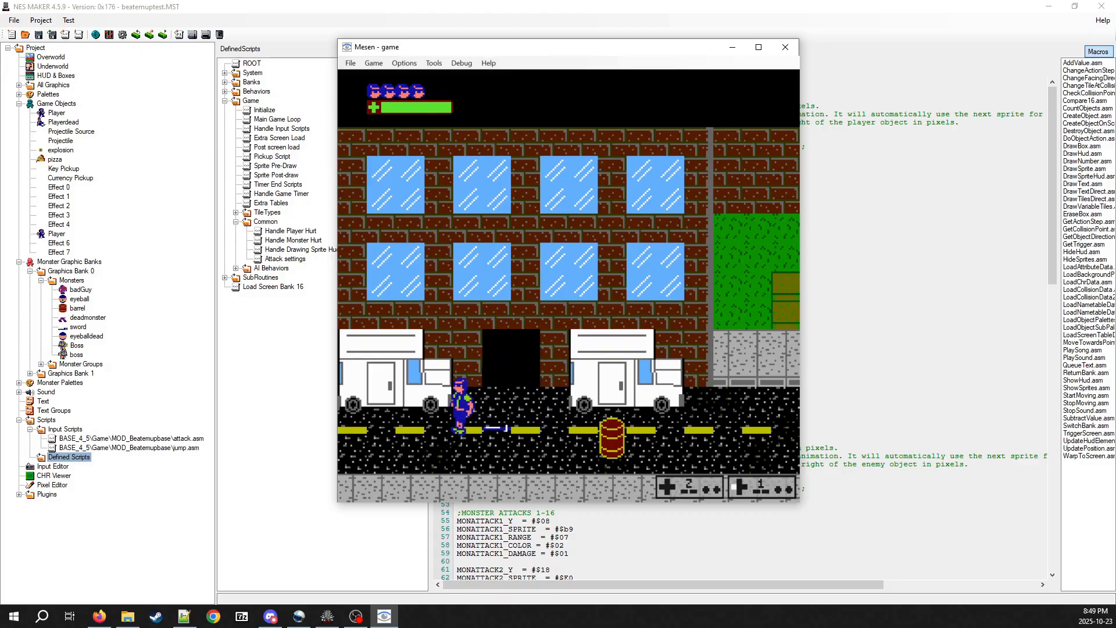
{"action": "key", "text": "Up"}
{"action": "key", "text": "Right"}
{"action": "key", "text": "s"}
{"action": "key", "text": "a"}
{"action": "key", "text": "a"}
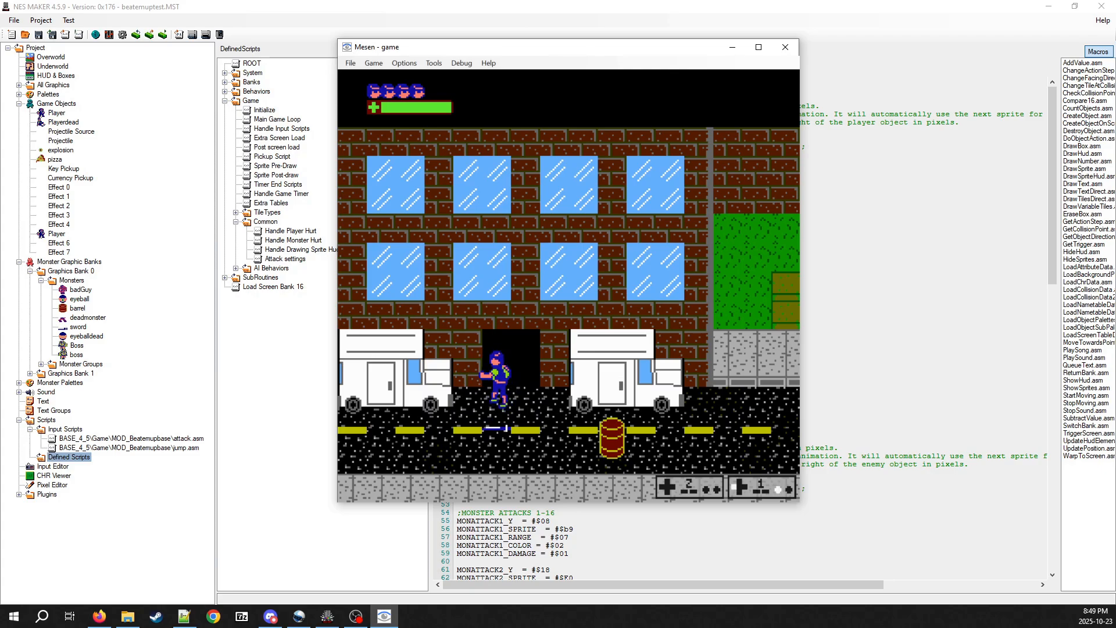
{"action": "key", "text": "Left"}
{"action": "key", "text": "s"}
{"action": "key", "text": "a"}
{"action": "key", "text": "Right"}
{"action": "key", "text": "s"}
{"action": "key", "text": "a"}
{"action": "key", "text": "s"}
{"action": "key", "text": "a"}
{"action": "key", "text": "s"}
{"action": "key", "text": "a"}
{"action": "key", "text": "a"}
Pick up the sword from the road, carry it around, throw it left and walk over to the barrel
{"action": "key", "text": "Right"}
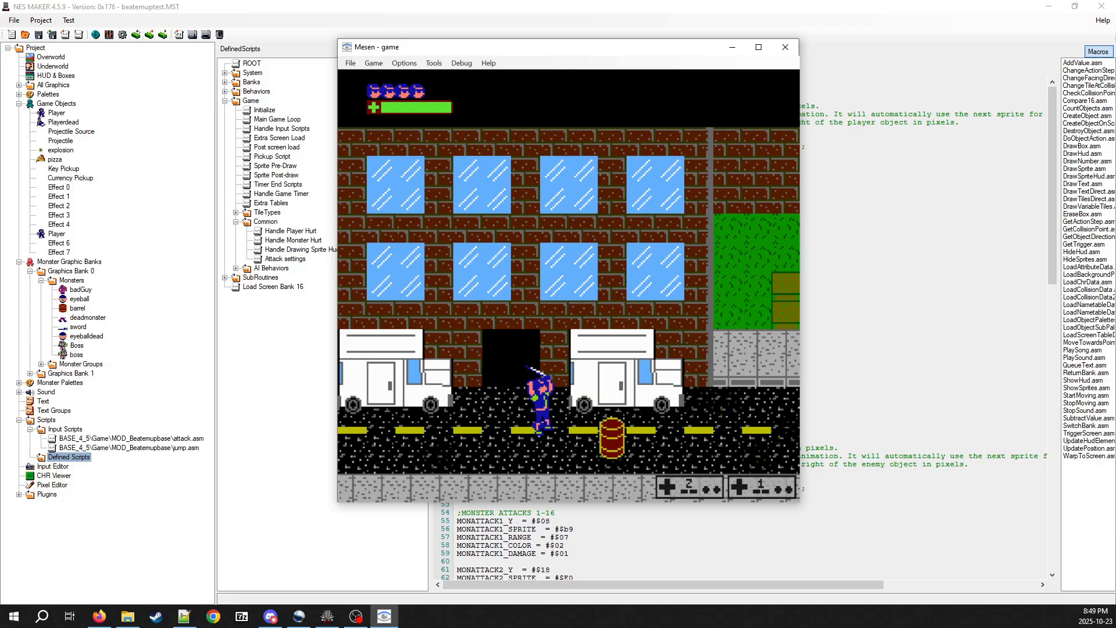
{"action": "key", "text": "Left"}
{"action": "key", "text": "Left"}
{"action": "key", "text": "Right"}
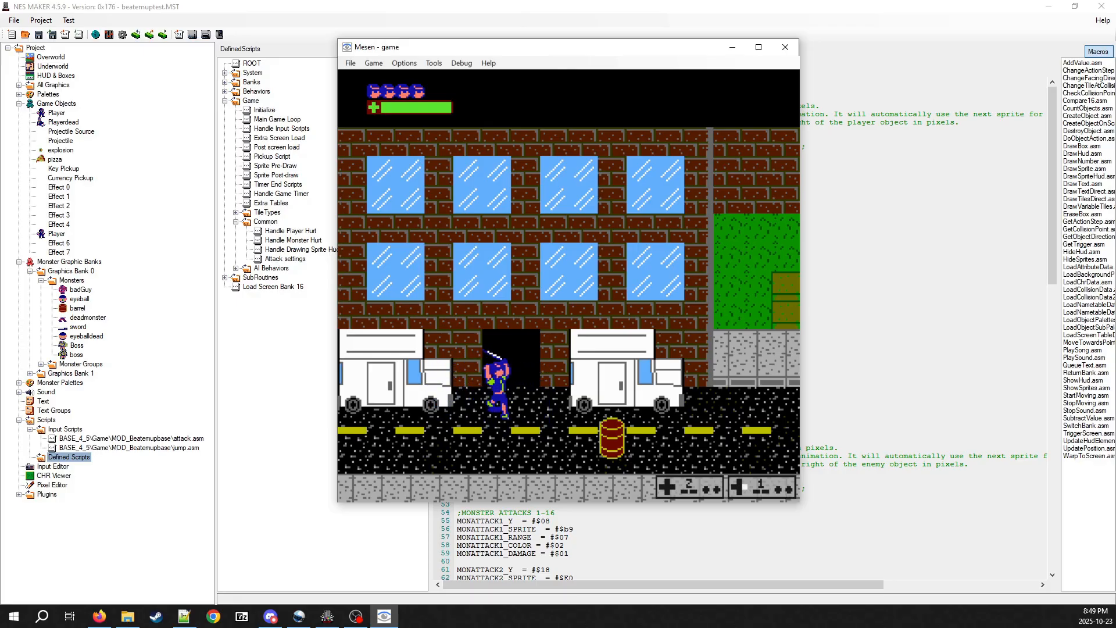
{"action": "key", "text": "Left"}
{"action": "key", "text": "Right"}
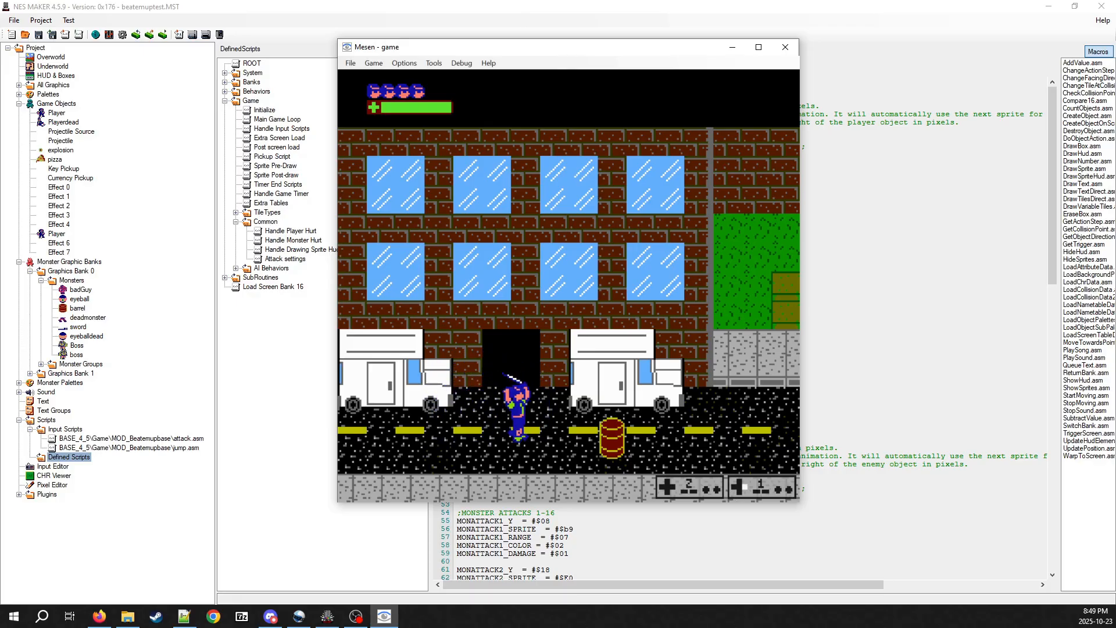
{"action": "key", "text": "Left"}
{"action": "key", "text": "Right"}
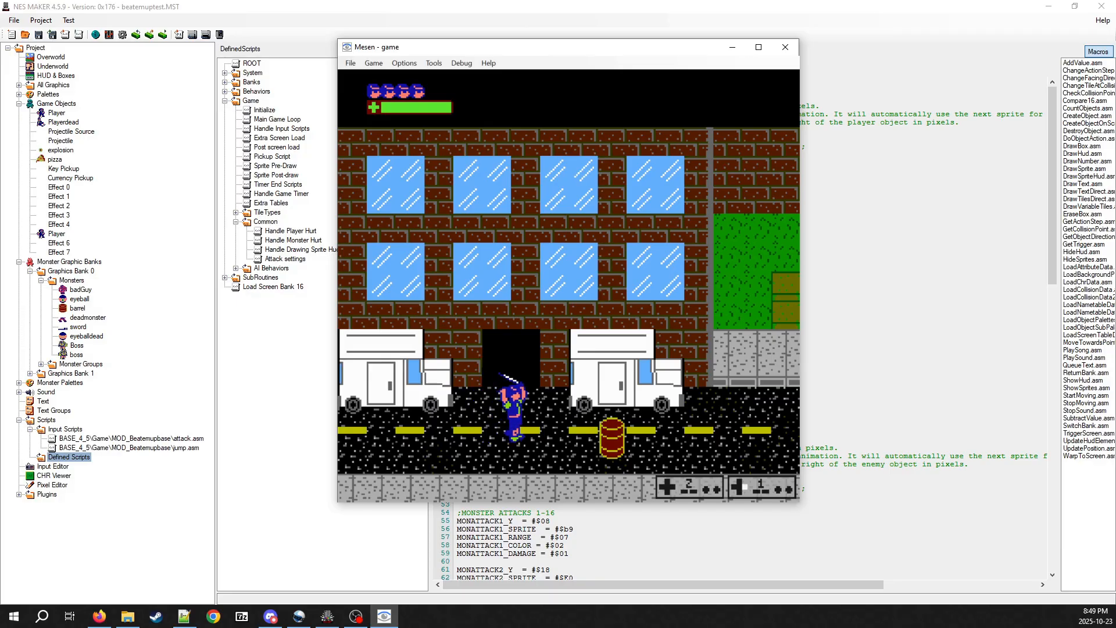
{"action": "key", "text": "Left"}
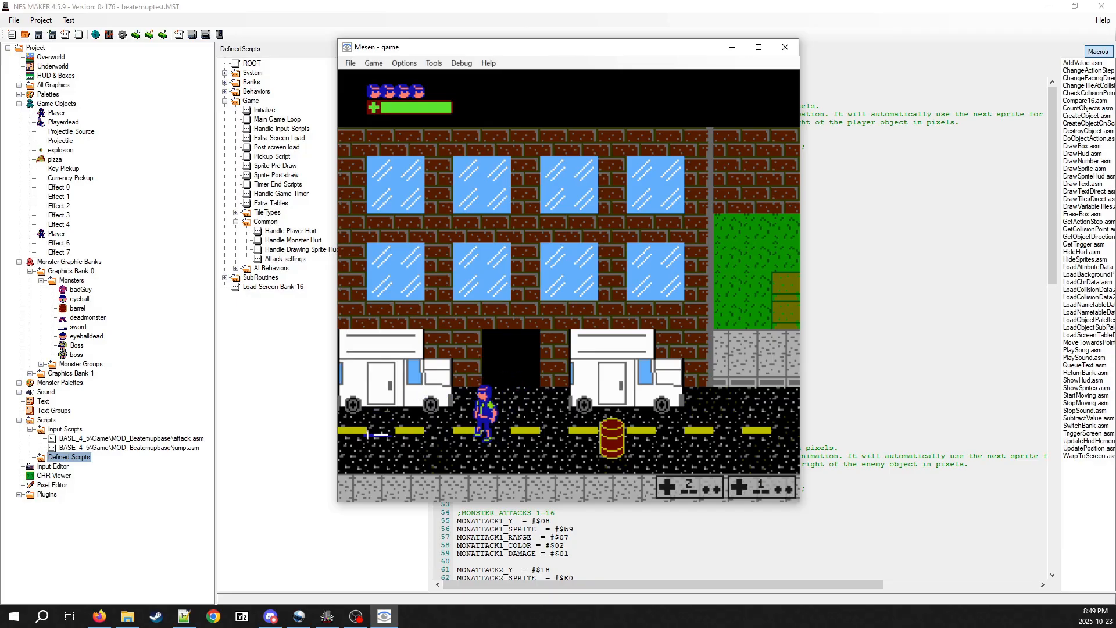
{"action": "key", "text": "Right"}
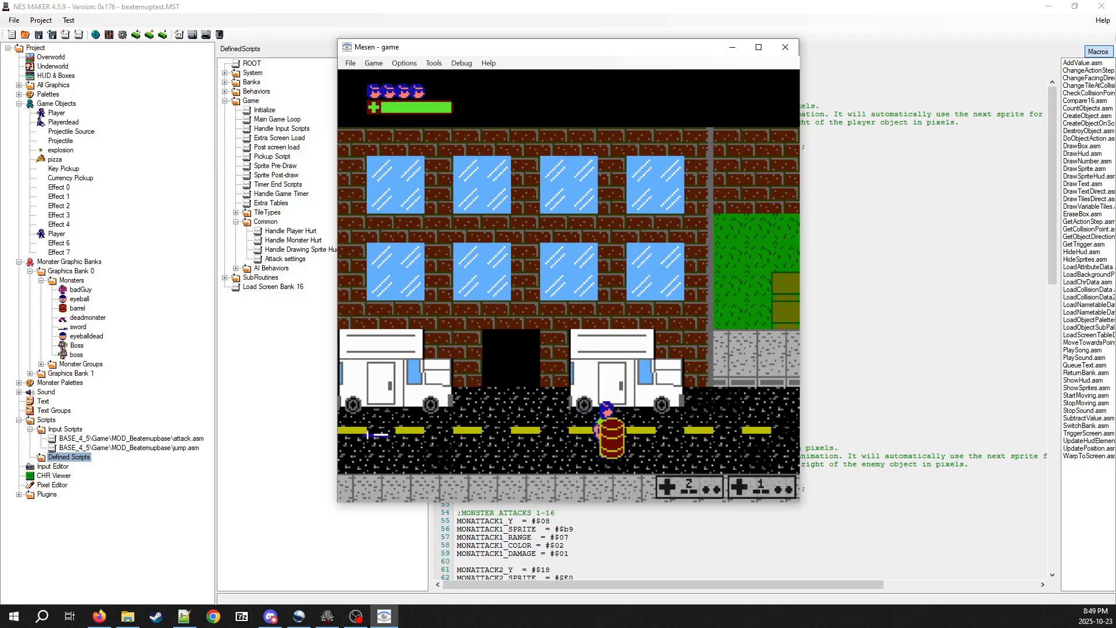